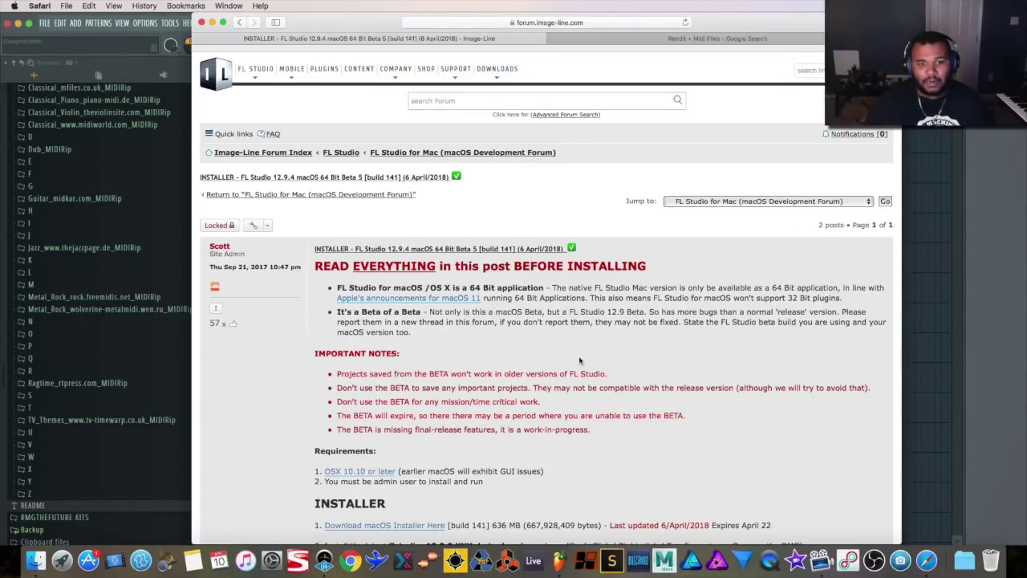
Step: Select the April 22 expiry day in the forum post, then switch to the 'Reddit + Midi Files' Google results
{"action": "scroll", "coordinate": [579, 361], "scroll_direction": "down", "scroll_amount": 3}
{"action": "scroll", "coordinate": [580, 358], "scroll_direction": "down", "scroll_amount": 5}
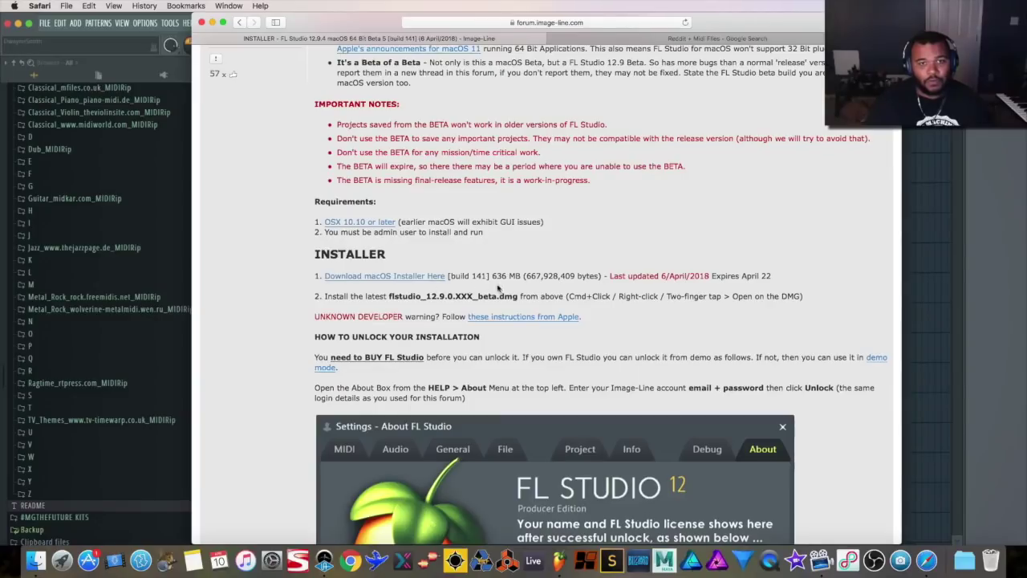
{"action": "scroll", "coordinate": [592, 286], "scroll_direction": "up", "scroll_amount": 2}
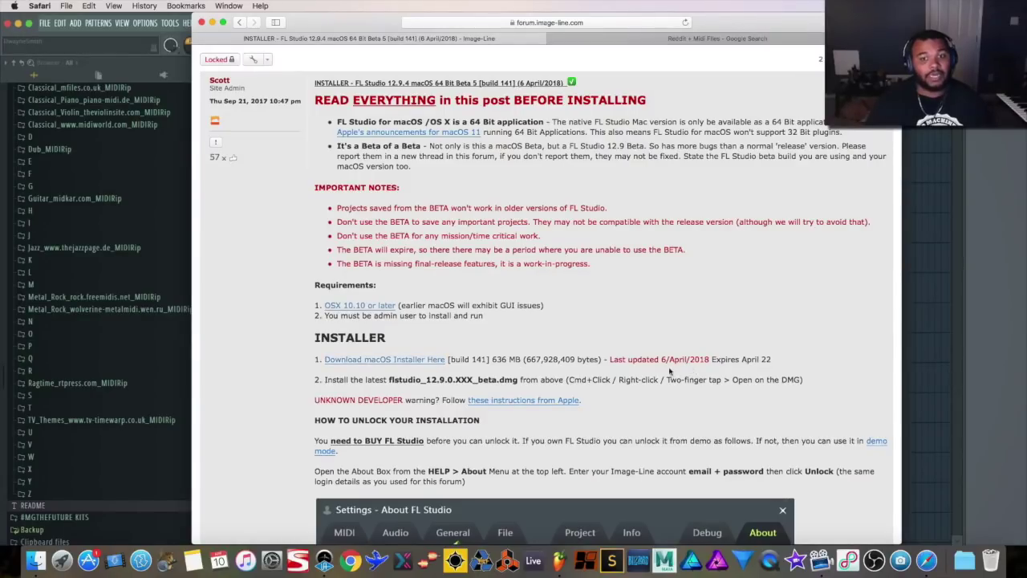
{"action": "double_click", "coordinate": [768, 360]}
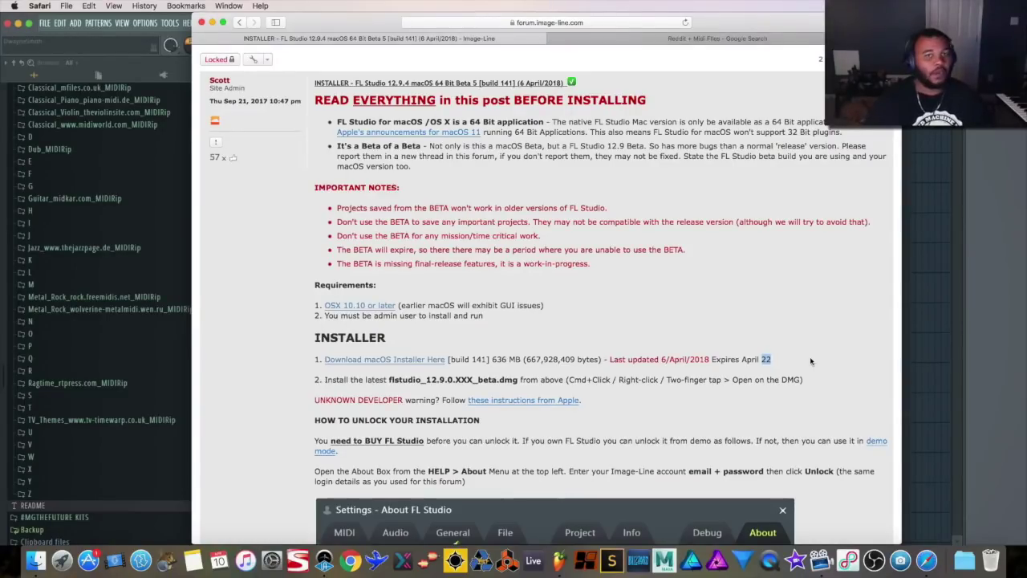
{"action": "left_click", "coordinate": [682, 38]}
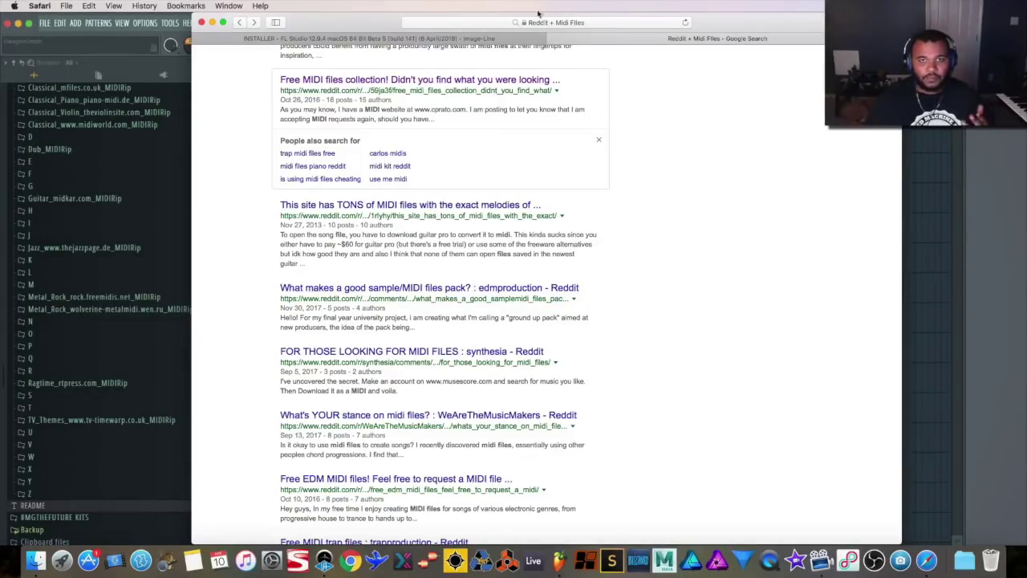
Step: Open the 'Free MIDI files collection!' Reddit post and follow its cprato.com link to Carlo's MIDI
{"action": "left_click", "coordinate": [447, 81]}
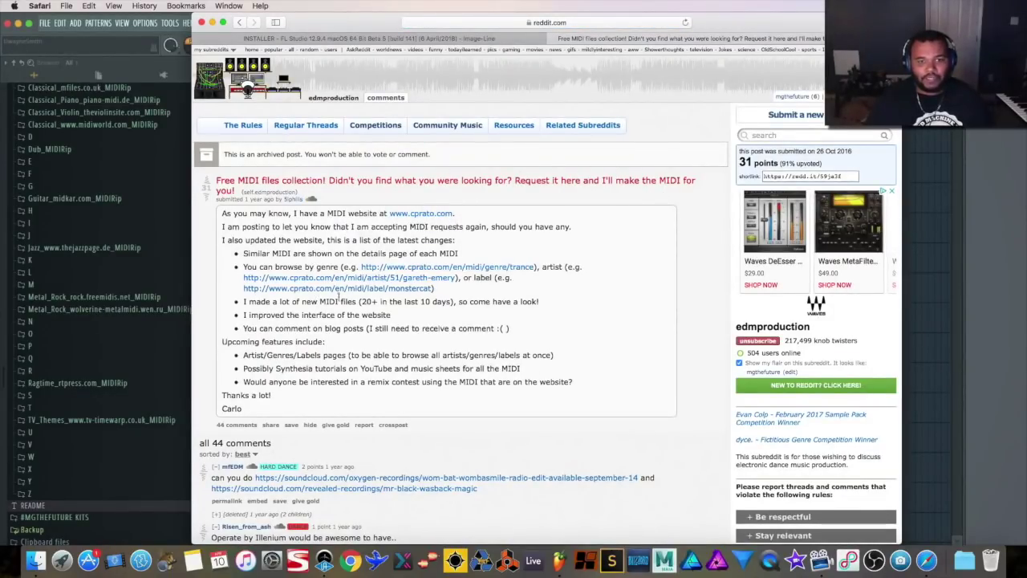
{"action": "left_click", "coordinate": [422, 266]}
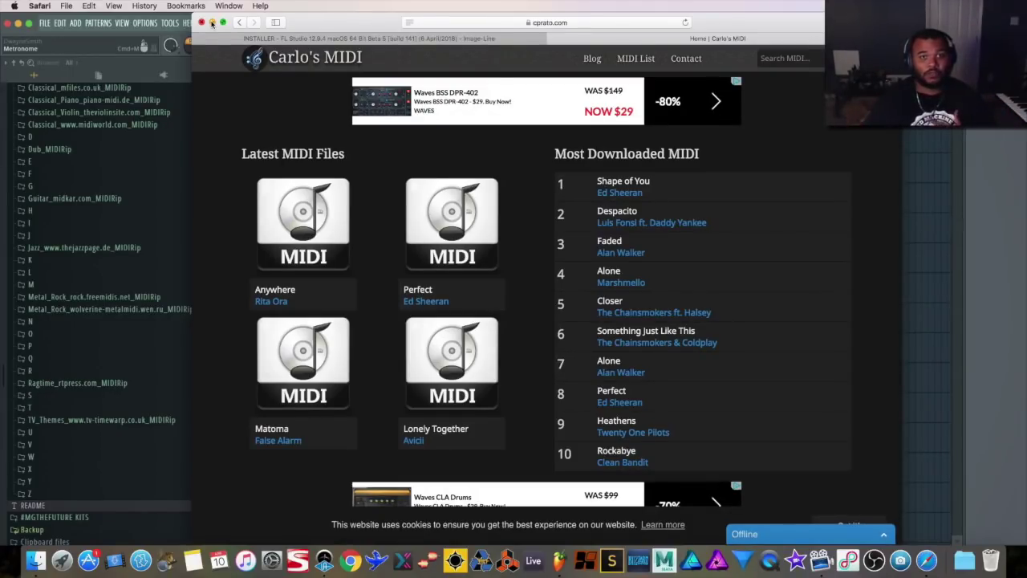
Step: Insert Scaler as a new channel from the Sampler channel's menu and reposition its window
{"action": "left_click", "coordinate": [212, 22]}
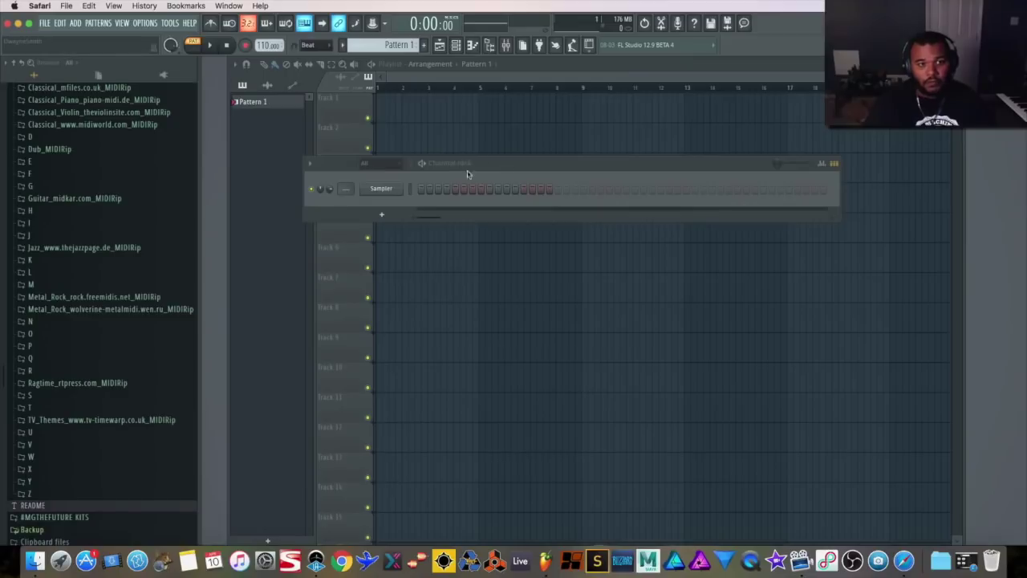
{"action": "right_click", "coordinate": [385, 190]}
{"action": "mouse_move", "coordinate": [448, 272]}
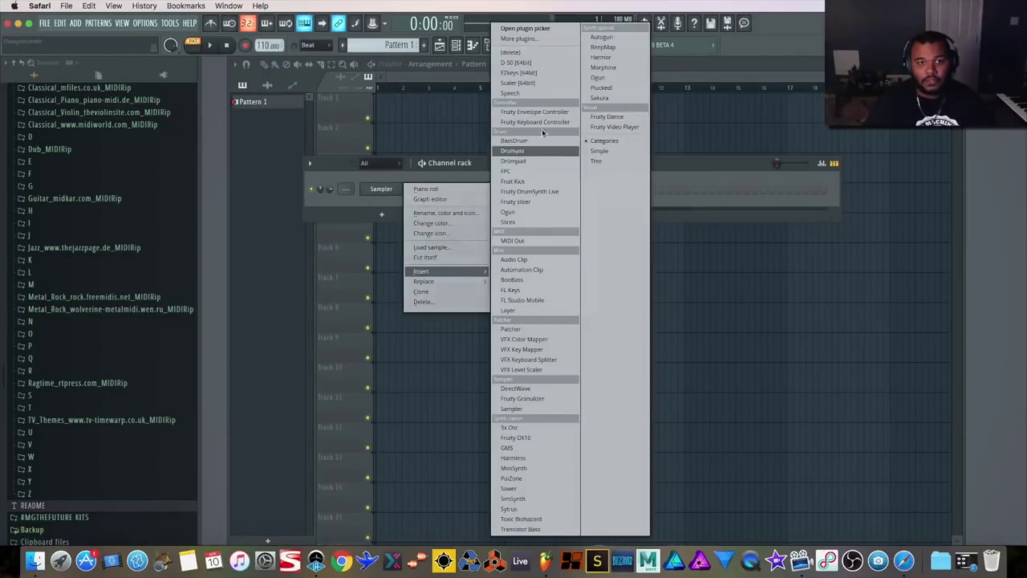
{"action": "left_click", "coordinate": [538, 55]}
{"action": "left_click_drag", "start_coordinate": [445, 115], "coordinate": [640, 97]}
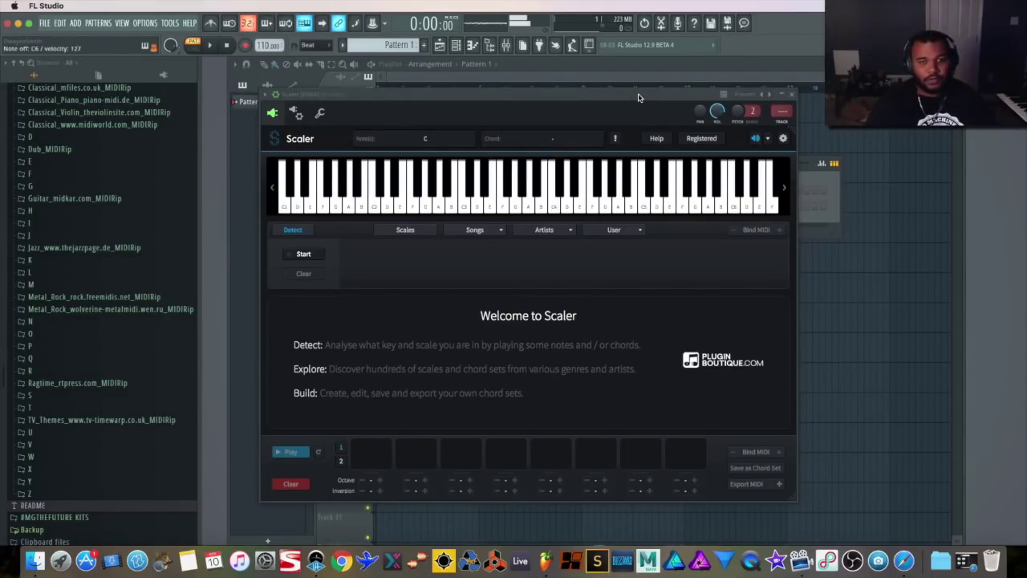
Step: Browse Scaler's scale library and filter the chord sets by Songs genre
{"action": "left_click", "coordinate": [418, 230]}
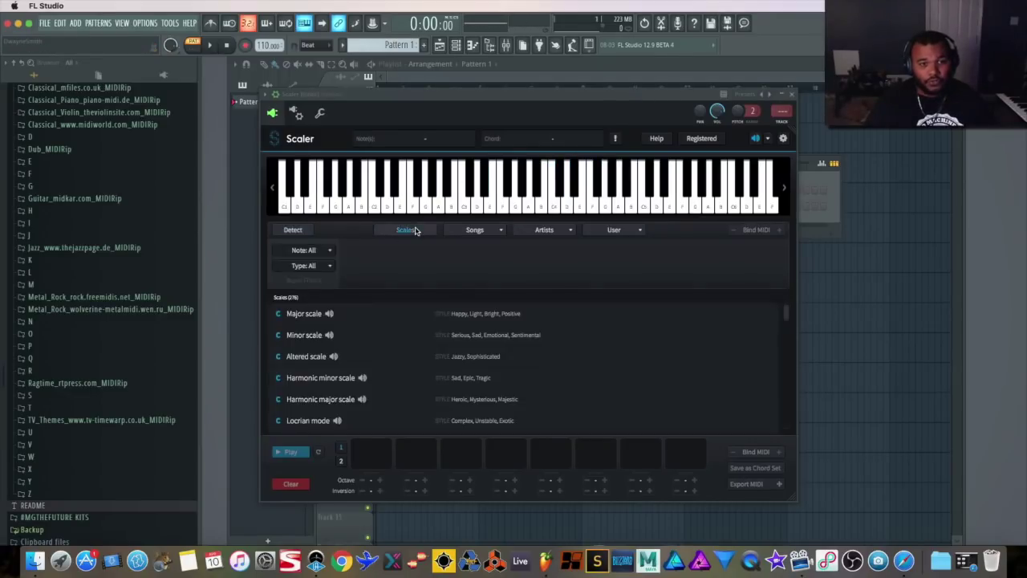
{"action": "scroll", "coordinate": [321, 321], "scroll_direction": "down", "scroll_amount": 1}
{"action": "left_click", "coordinate": [331, 266]}
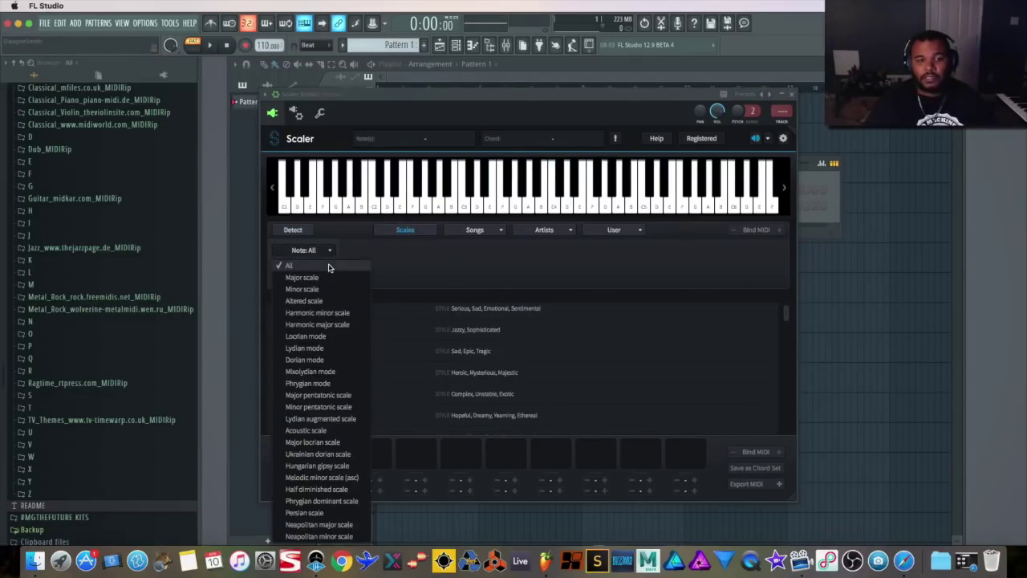
{"action": "left_click", "coordinate": [464, 233]}
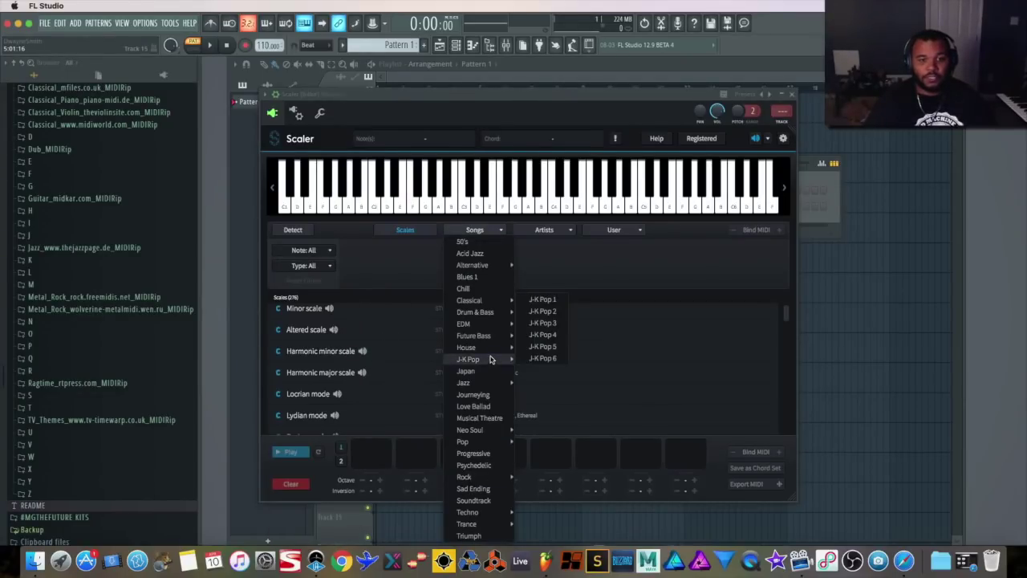
Step: Load Neo Soul 1, audition its E min7 9, A min7 9 and other chords, then switch to Detect
{"action": "mouse_move", "coordinate": [487, 432]}
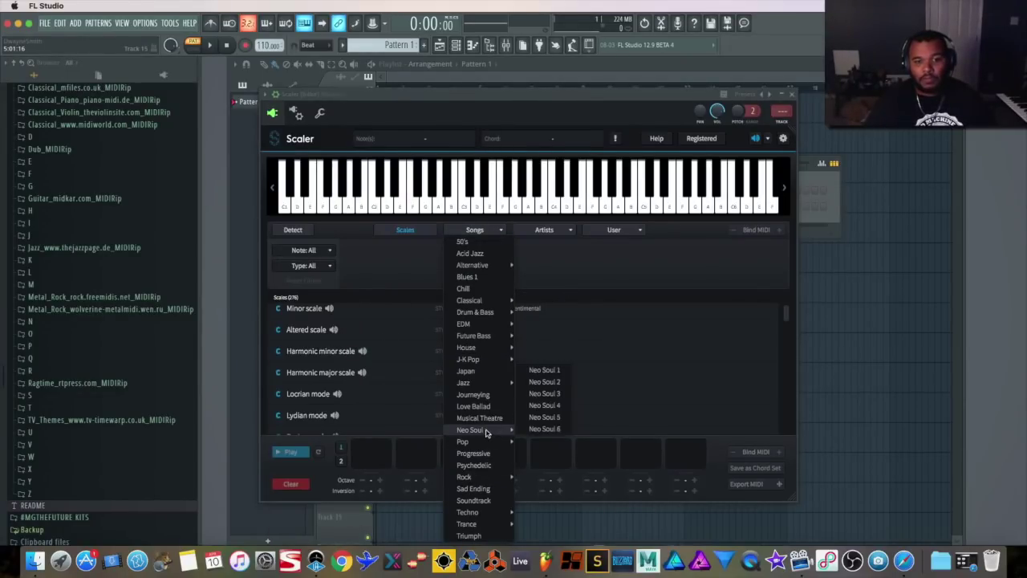
{"action": "left_click", "coordinate": [561, 370]}
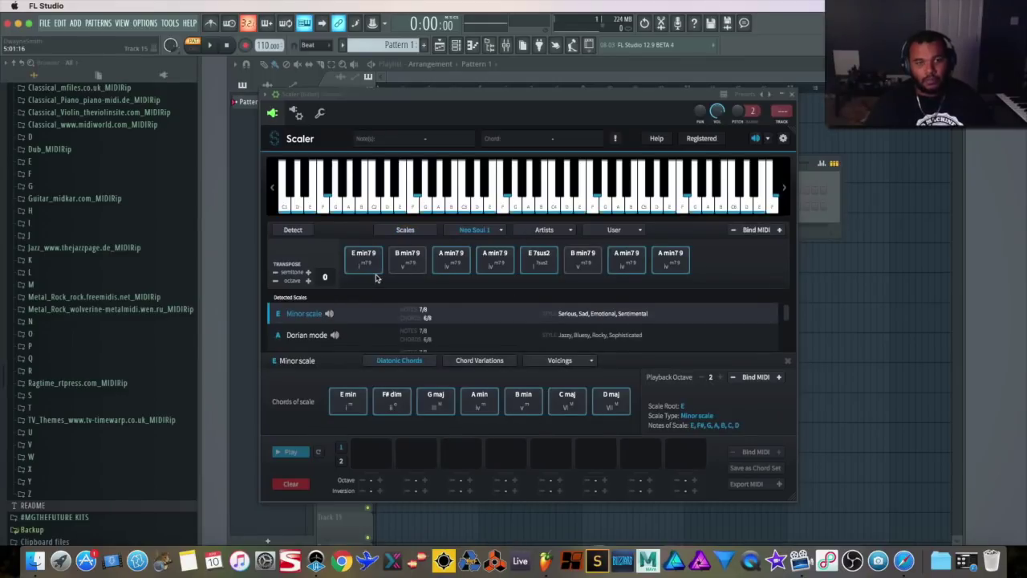
{"action": "left_click", "coordinate": [361, 273]}
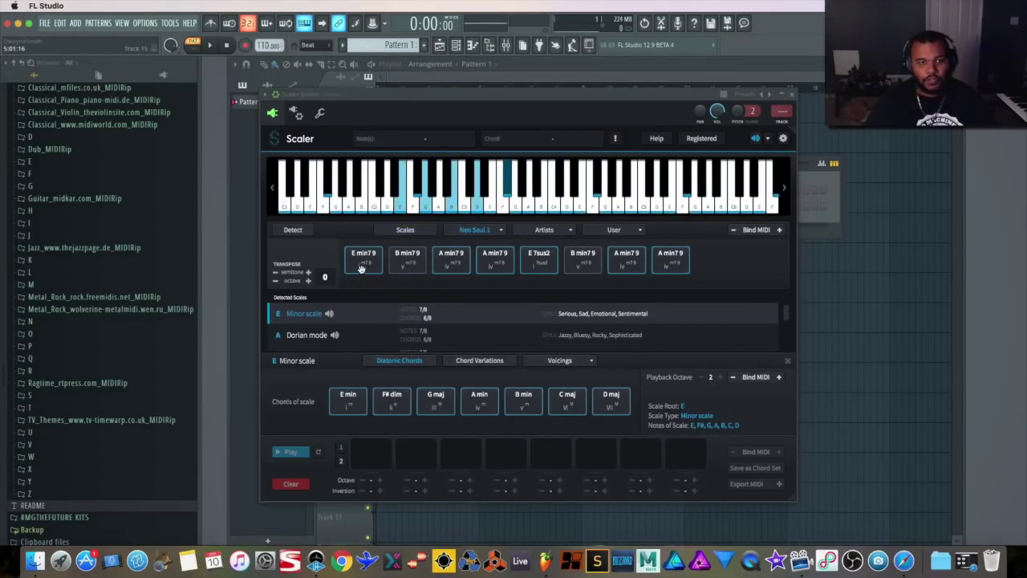
{"action": "left_click", "coordinate": [408, 267]}
{"action": "left_click", "coordinate": [507, 267]}
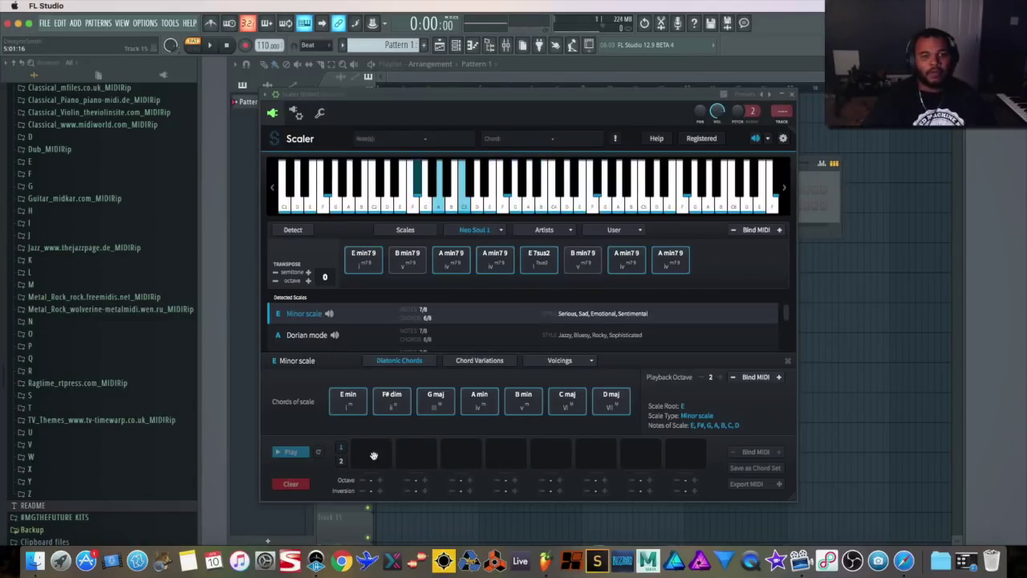
{"action": "left_click", "coordinate": [404, 180]}
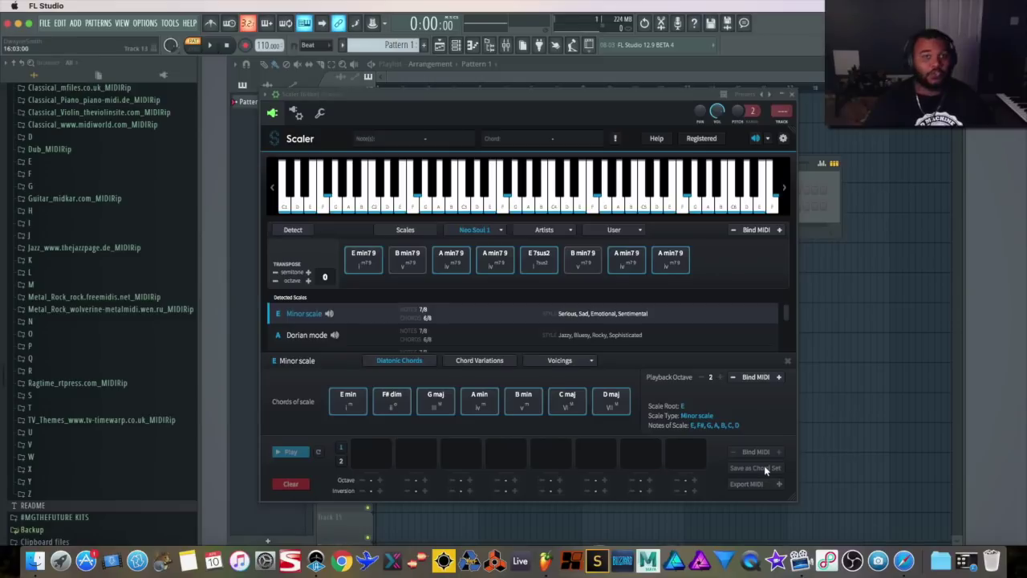
{"action": "left_click", "coordinate": [298, 229]}
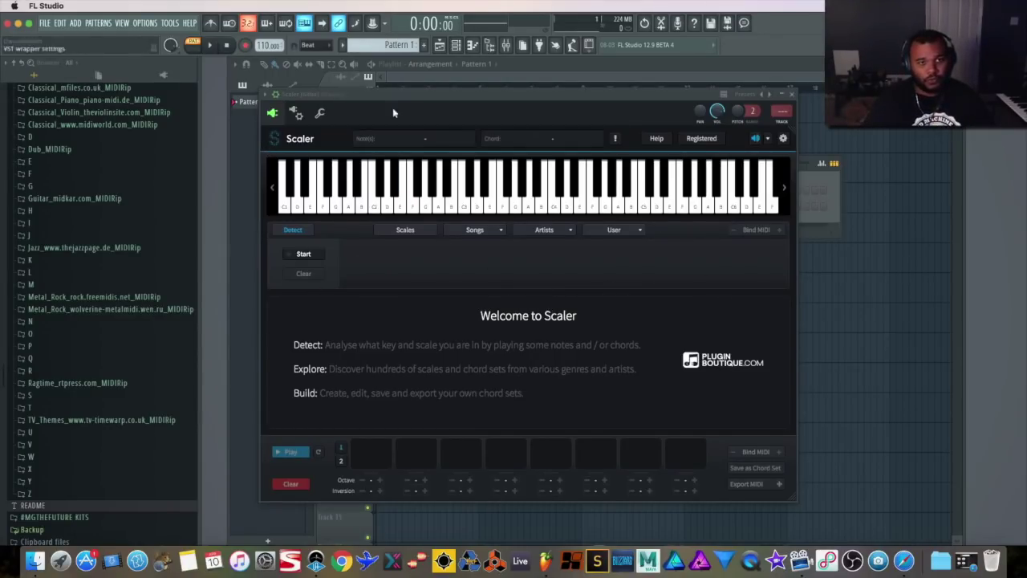
Step: Close Scaler and drag 'BOYZ 2q MEN.End of the road' from Browser folder B onto the Scaler channel
{"action": "left_click", "coordinate": [797, 103]}
{"action": "scroll", "coordinate": [143, 231], "scroll_direction": "up", "scroll_amount": 10}
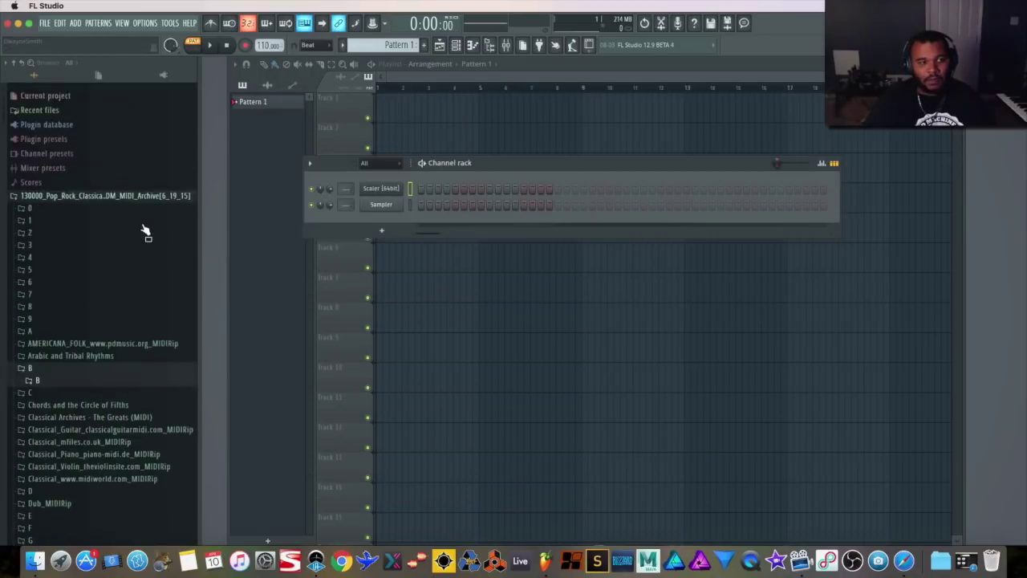
{"action": "left_click", "coordinate": [83, 339]}
{"action": "scroll", "coordinate": [120, 349], "scroll_direction": "down", "scroll_amount": 10}
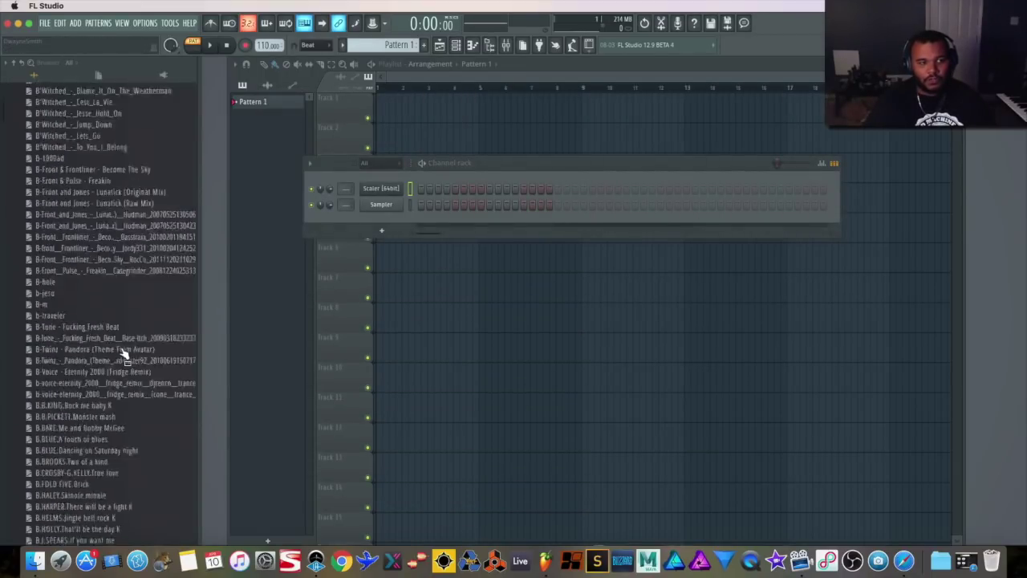
{"action": "scroll", "coordinate": [122, 355], "scroll_direction": "down", "scroll_amount": 15}
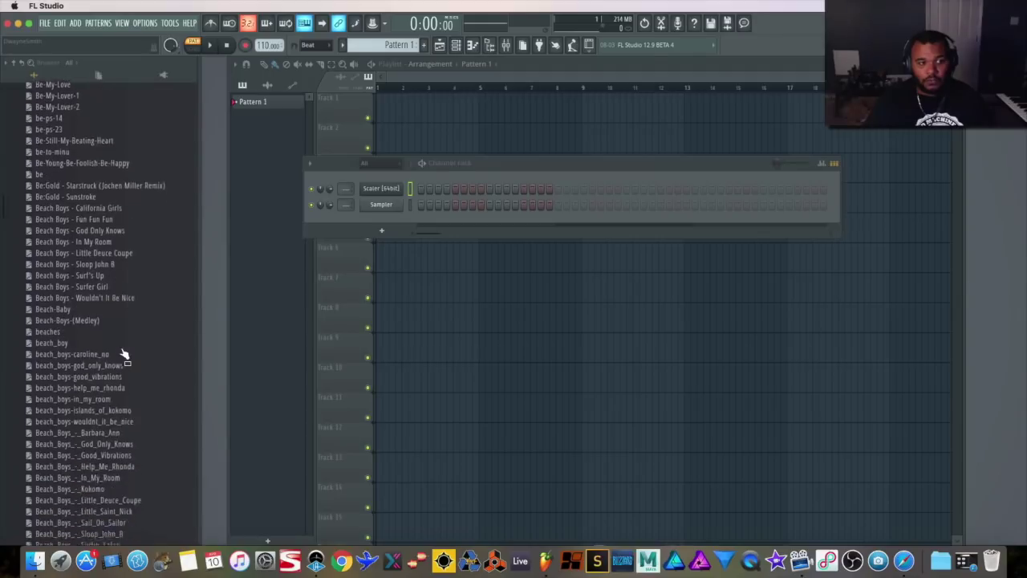
{"action": "scroll", "coordinate": [146, 320], "scroll_direction": "down", "scroll_amount": 20}
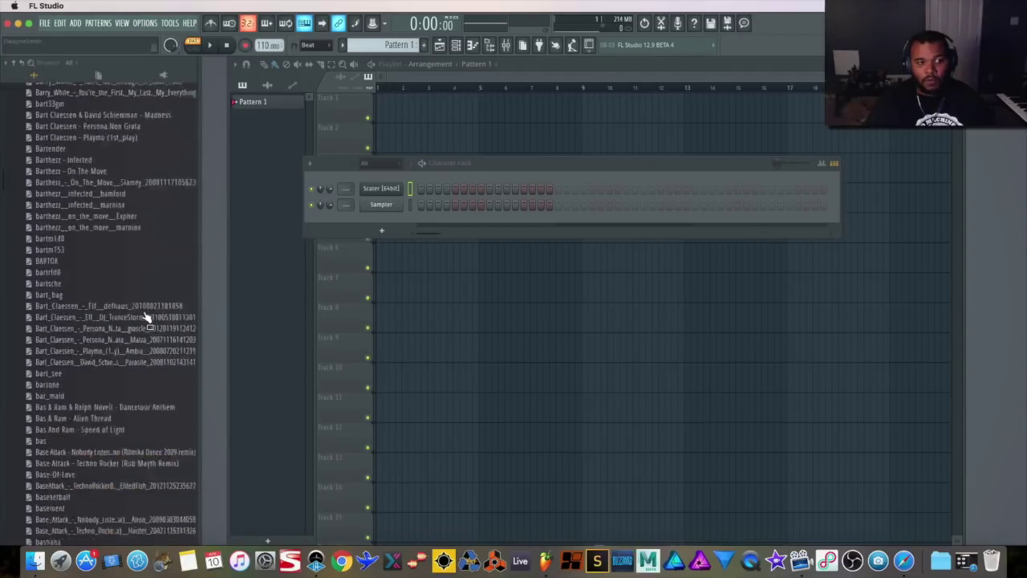
{"action": "scroll", "coordinate": [146, 320], "scroll_direction": "down", "scroll_amount": 7}
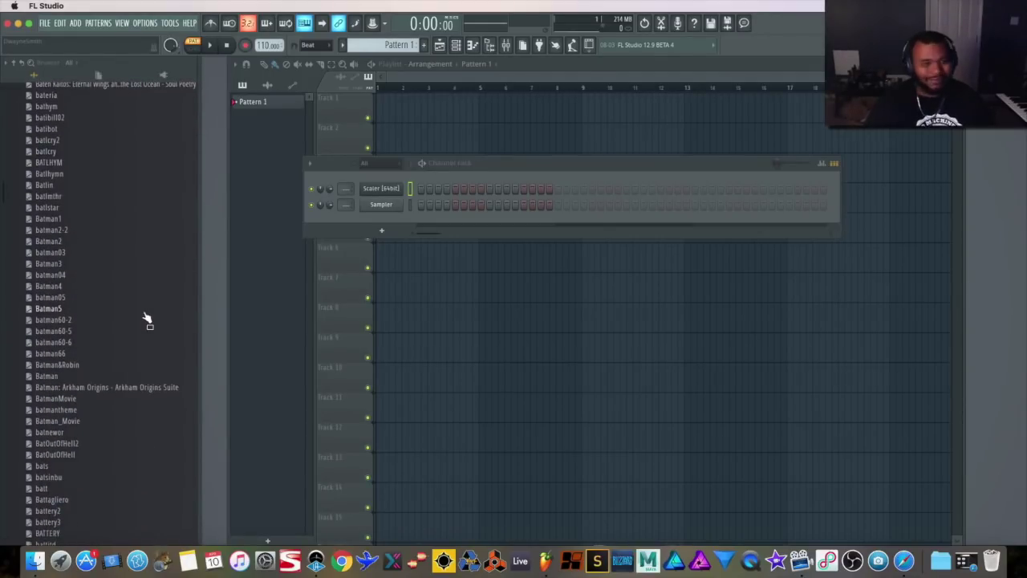
{"action": "scroll", "coordinate": [141, 385], "scroll_direction": "down", "scroll_amount": 20}
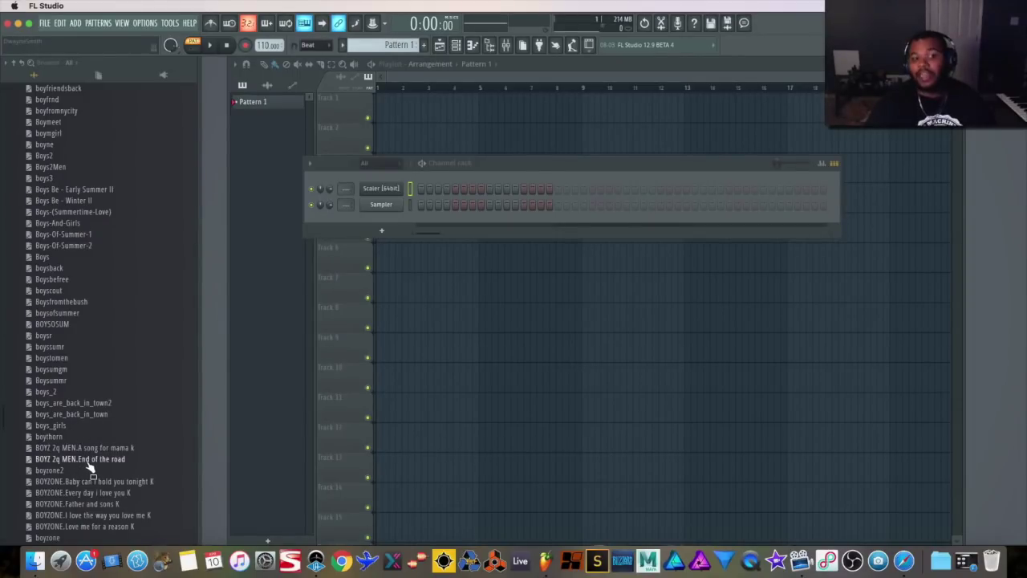
{"action": "left_click_drag", "start_coordinate": [90, 467], "coordinate": [390, 191]}
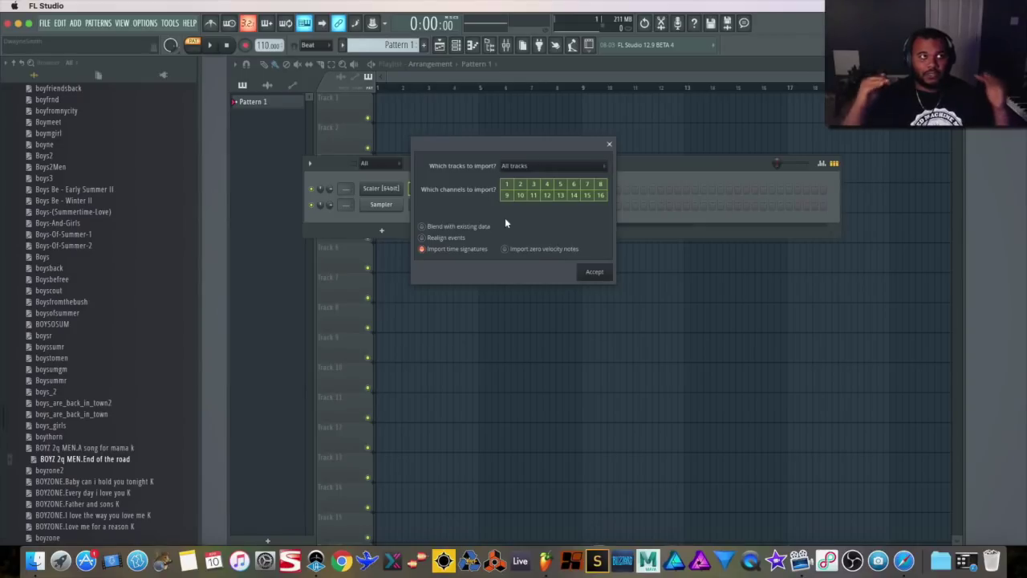
Step: Set the MIDI import to the Piano track only and accept
{"action": "left_click", "coordinate": [550, 166]}
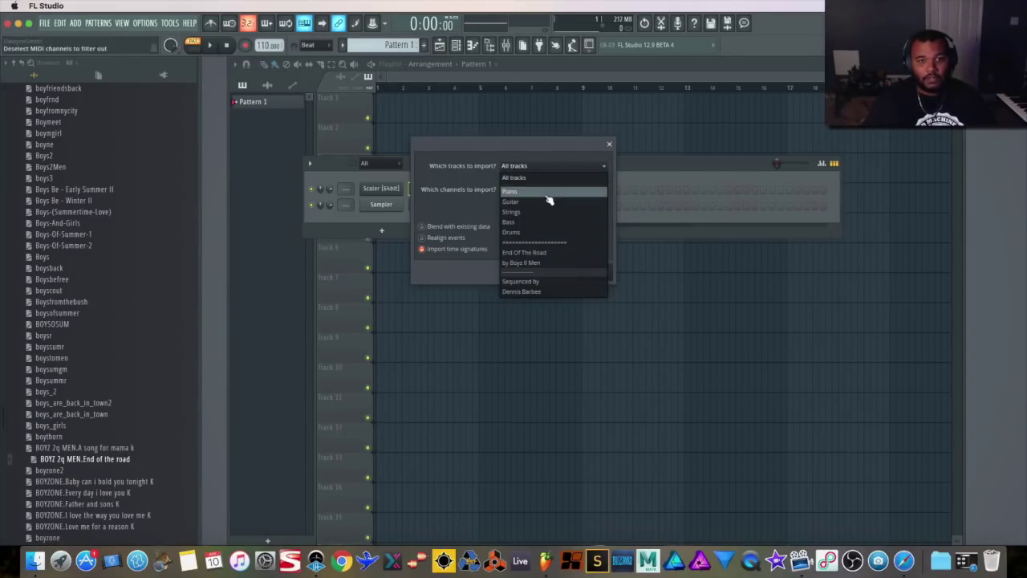
{"action": "left_click", "coordinate": [514, 193]}
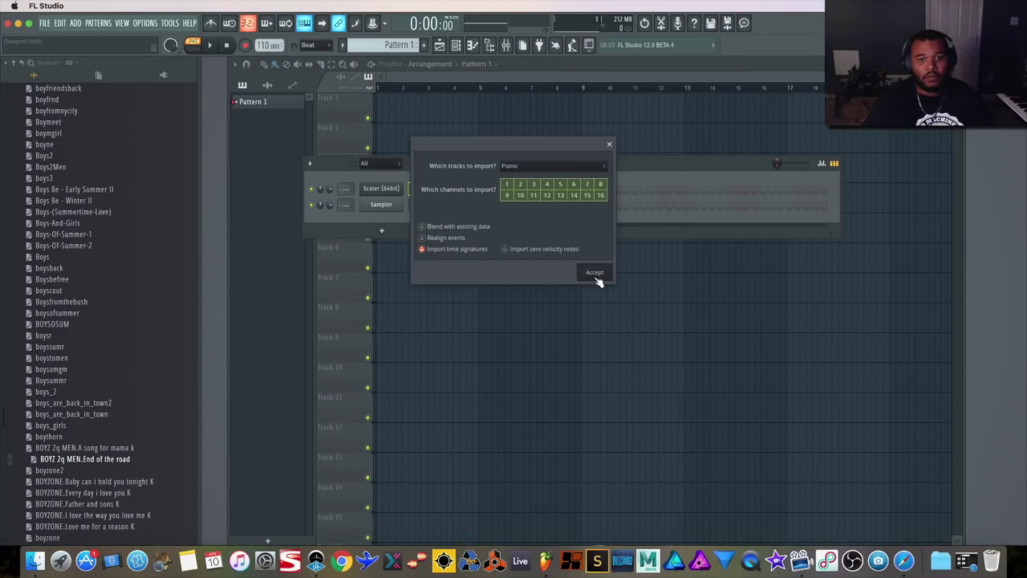
{"action": "left_click", "coordinate": [595, 273]}
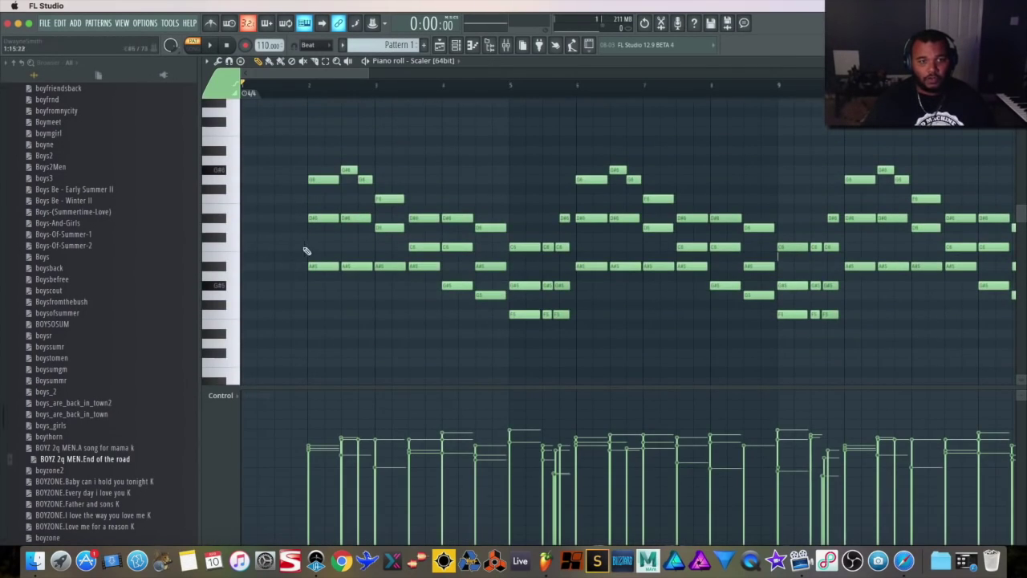
Step: Move all imported notes one bar earlier so they start at bar 1
{"action": "key", "text": "ctrl+a"}
{"action": "left_click_drag", "start_coordinate": [328, 268], "coordinate": [260, 268]}
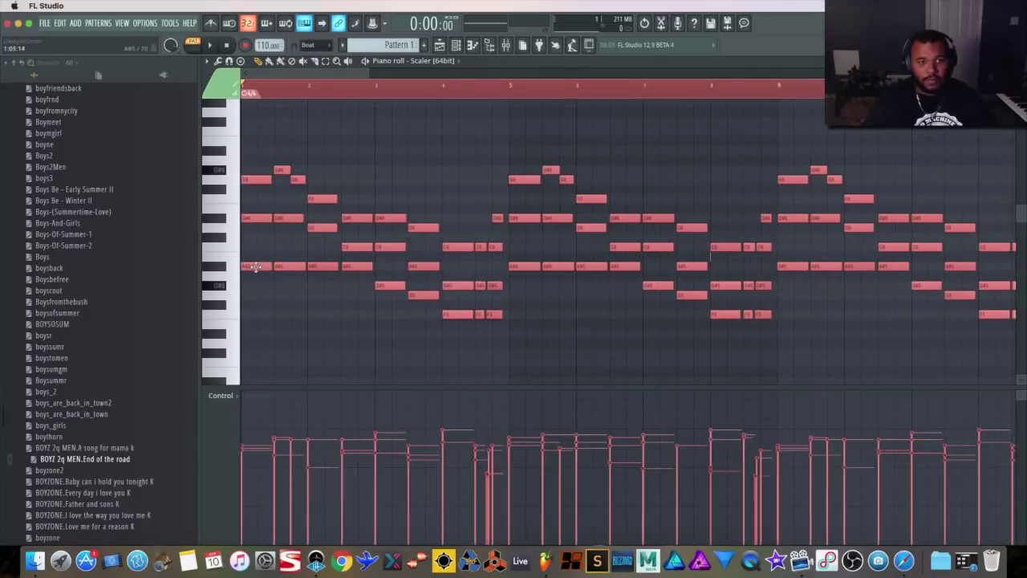
{"action": "key", "text": "Escape"}
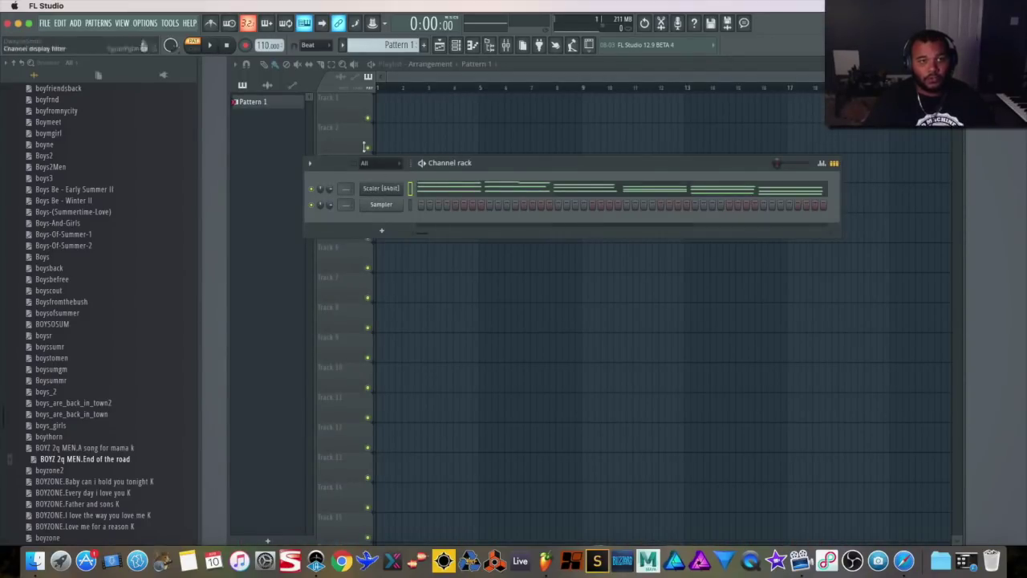
Step: Play the pattern, then reopen the Scaler notes and select bars 1 to 5
{"action": "key", "text": "space"}
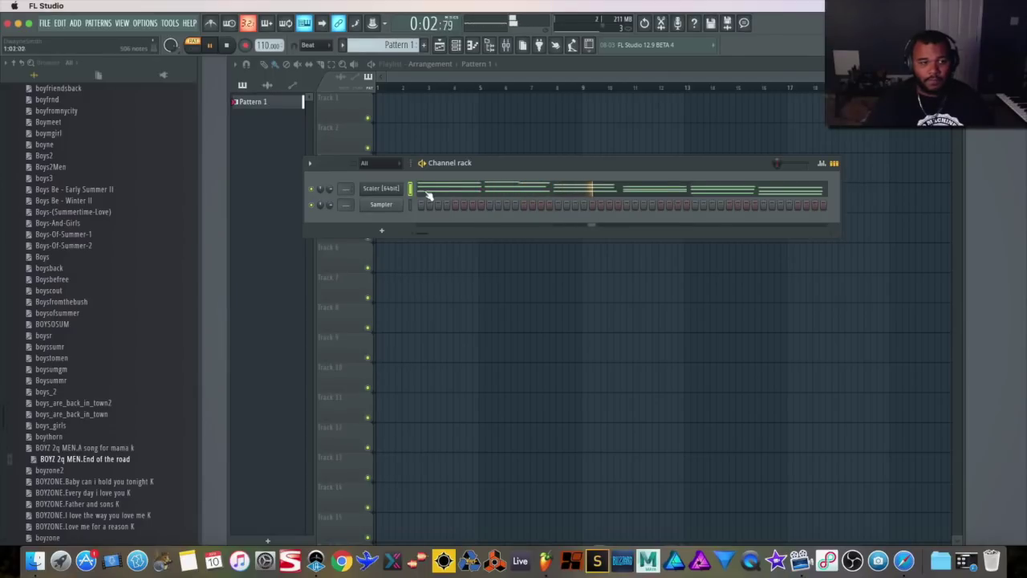
{"action": "left_click", "coordinate": [431, 196]}
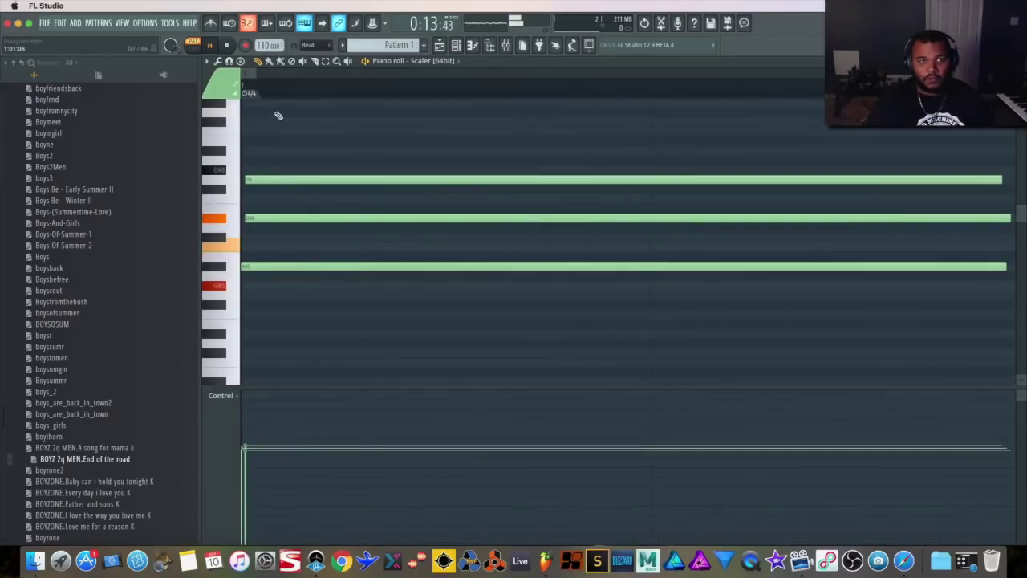
{"action": "key", "text": "space"}
{"action": "left_click_drag", "start_coordinate": [255, 71], "coordinate": [329, 74]}
{"action": "left_click_drag", "start_coordinate": [661, 90], "coordinate": [242, 91]}
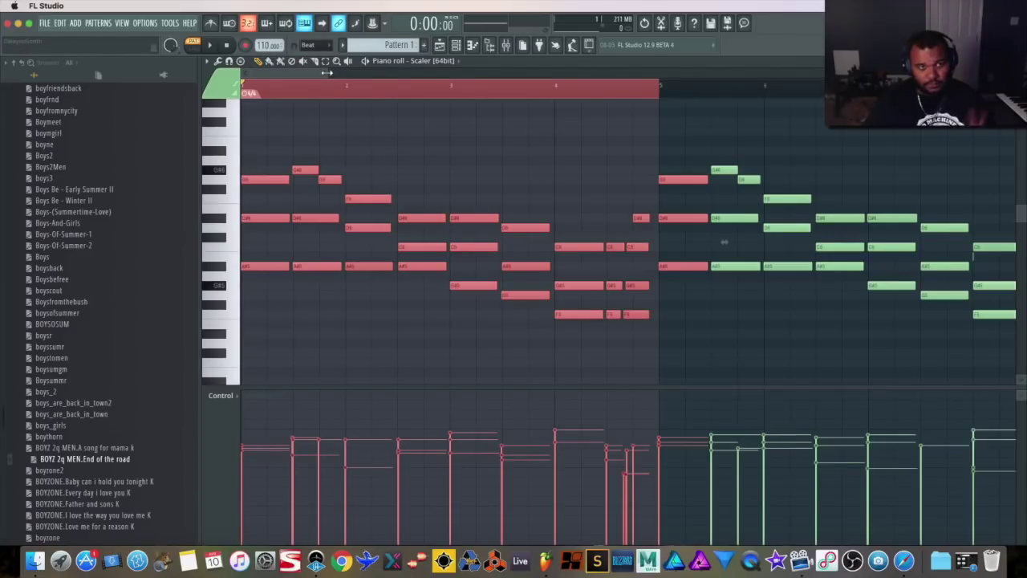
{"action": "left_click_drag", "start_coordinate": [326, 73], "coordinate": [450, 75]}
Step: Open Scaler, start Detect, and play the pattern so it picks up the Eb Major chords
{"action": "key", "text": "F7"}
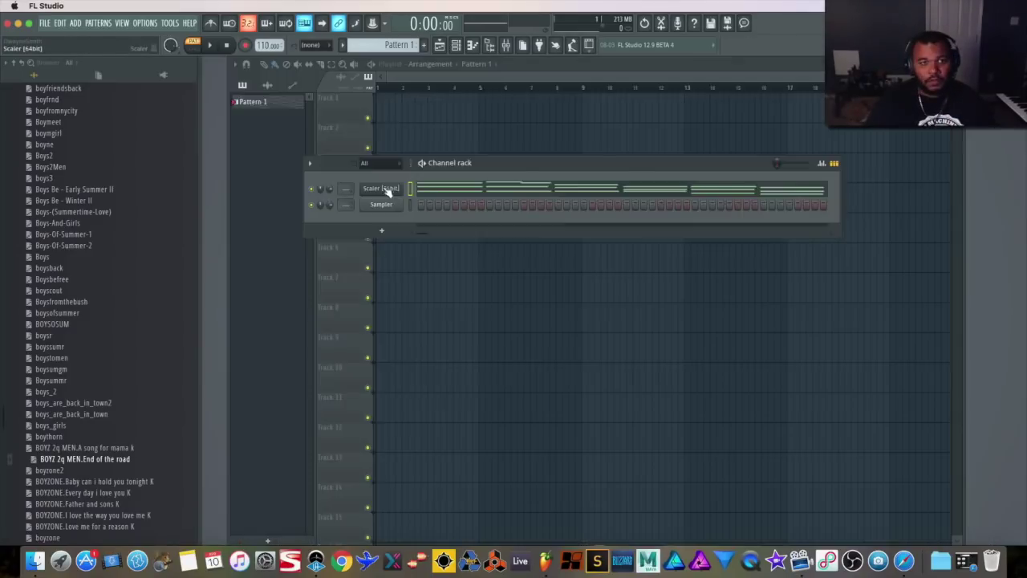
{"action": "left_click", "coordinate": [385, 189]}
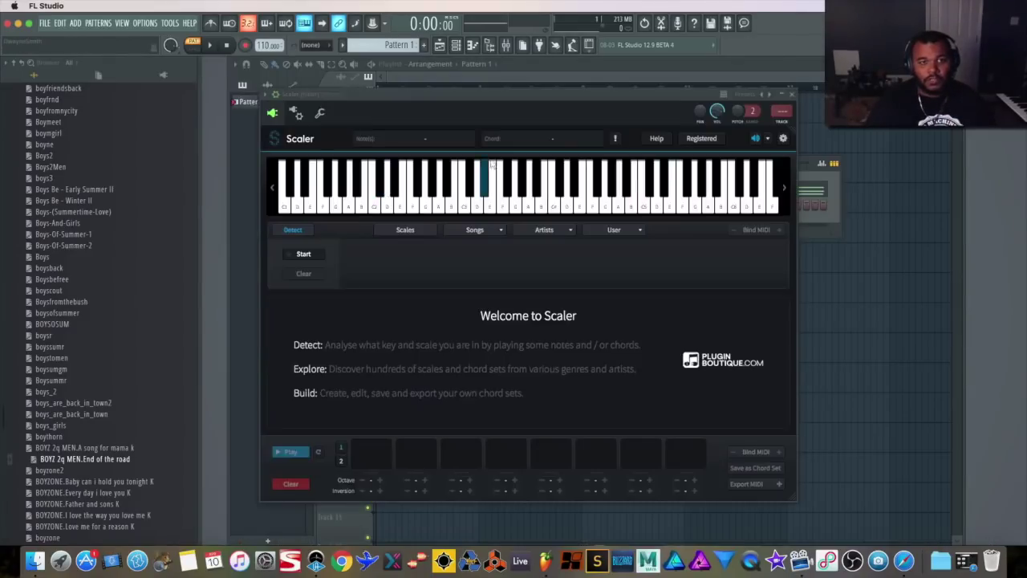
{"action": "left_click", "coordinate": [304, 256]}
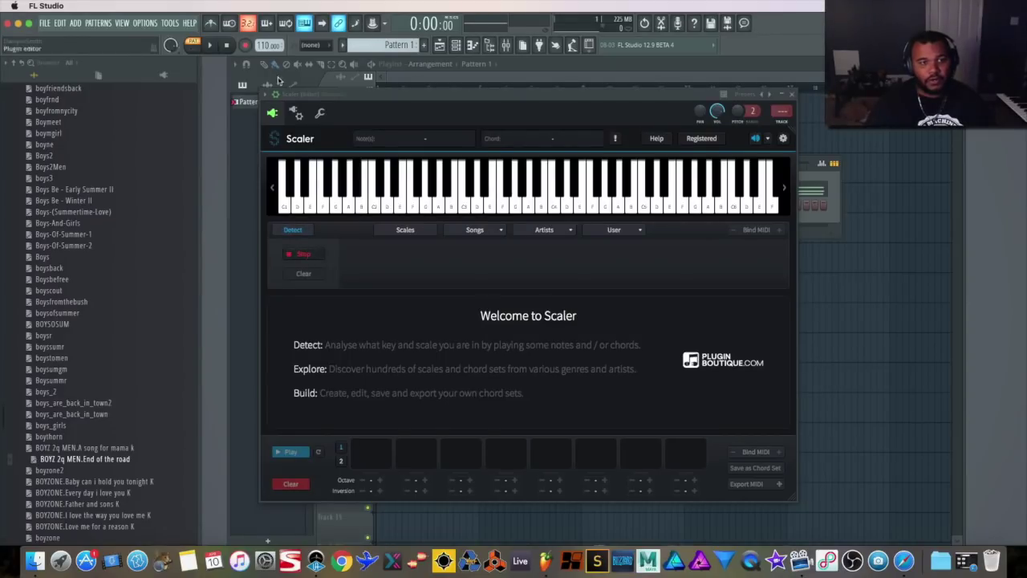
{"action": "left_click", "coordinate": [210, 47]}
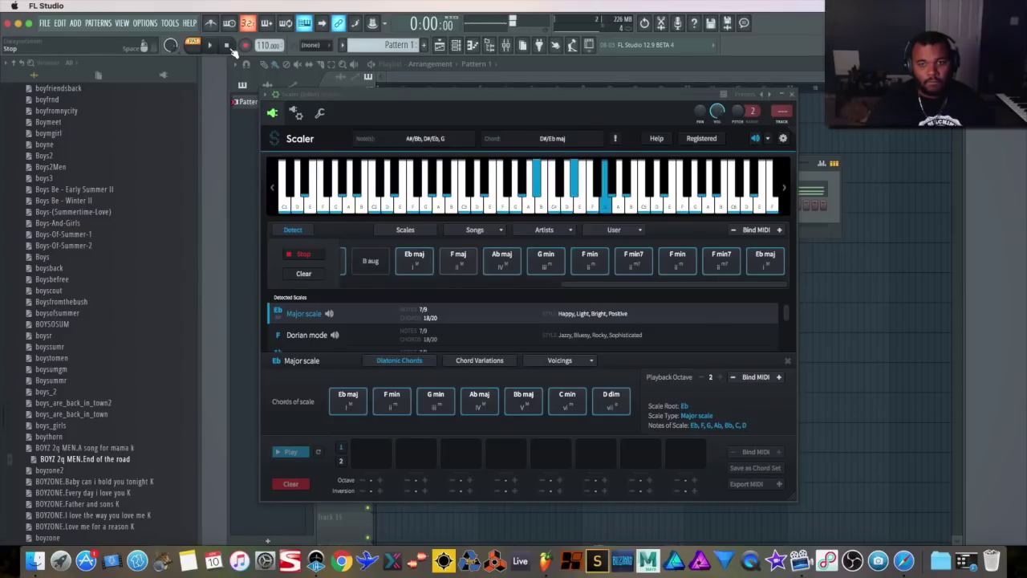
Step: Audition detected F min, Eb maj and Ab sus2, stop detection, and place F min7 in slot eight
{"action": "left_click", "coordinate": [676, 264]}
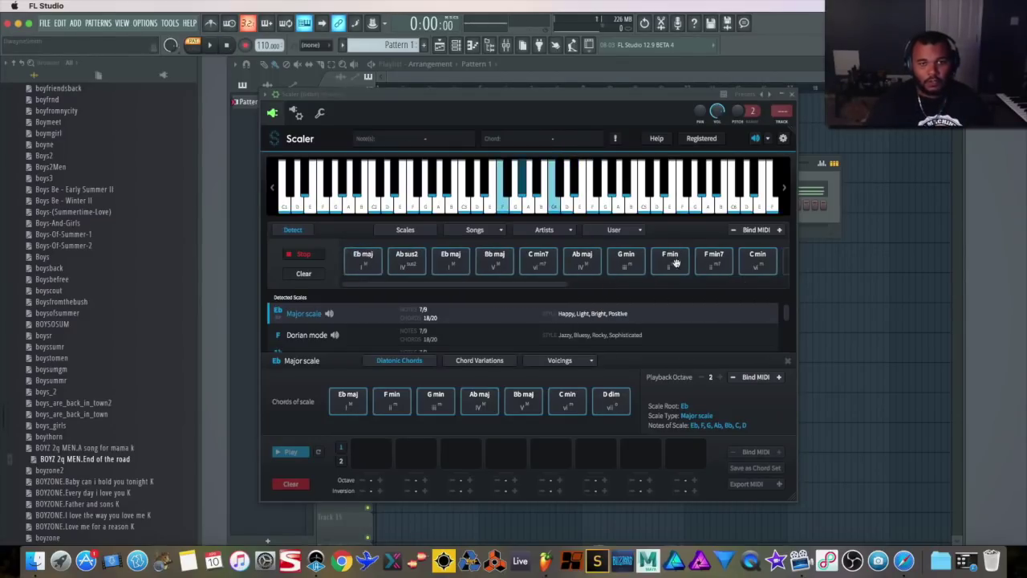
{"action": "left_click", "coordinate": [366, 265]}
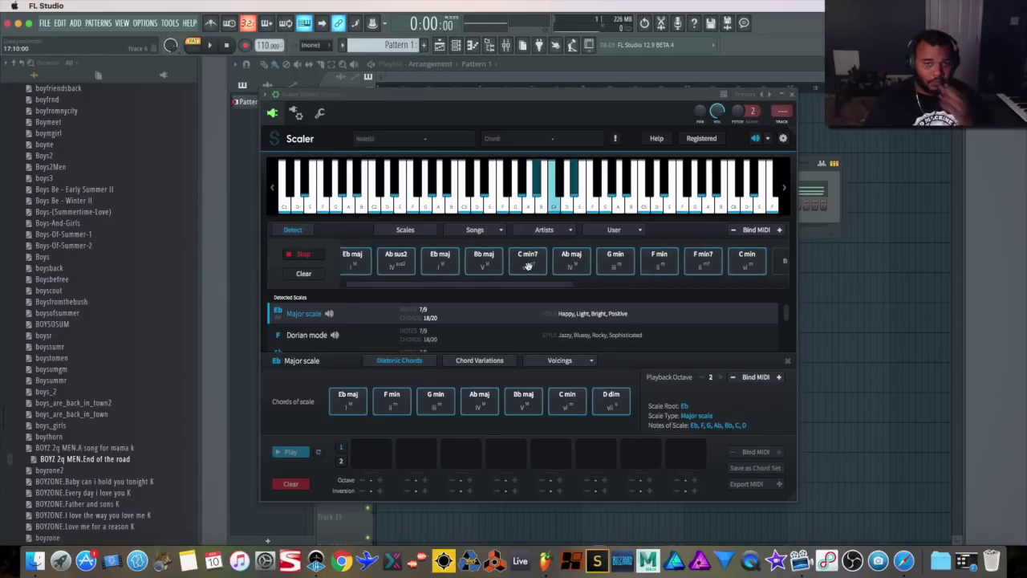
{"action": "left_click", "coordinate": [301, 255]}
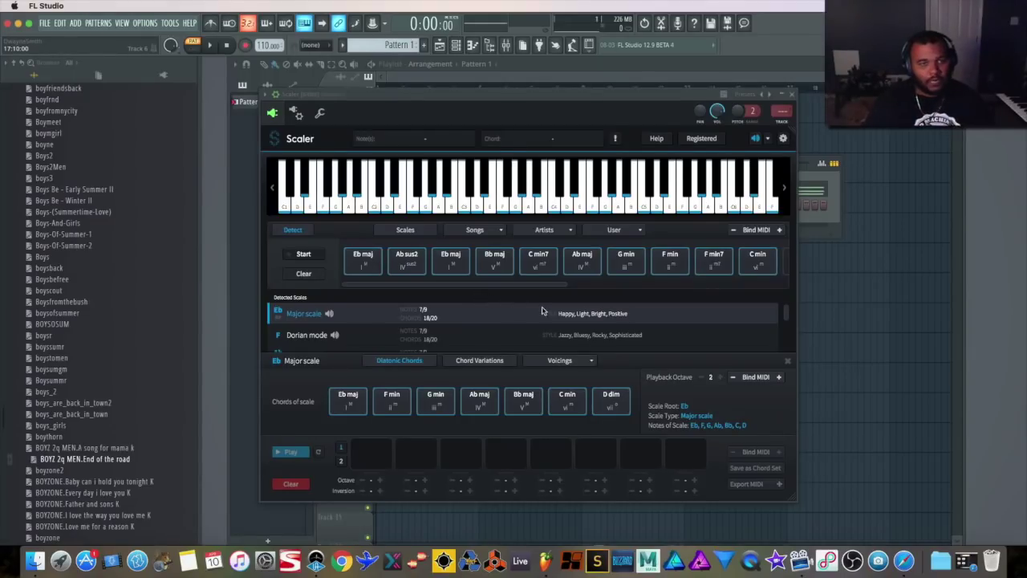
{"action": "left_click", "coordinate": [366, 276]}
{"action": "left_click", "coordinate": [427, 261]}
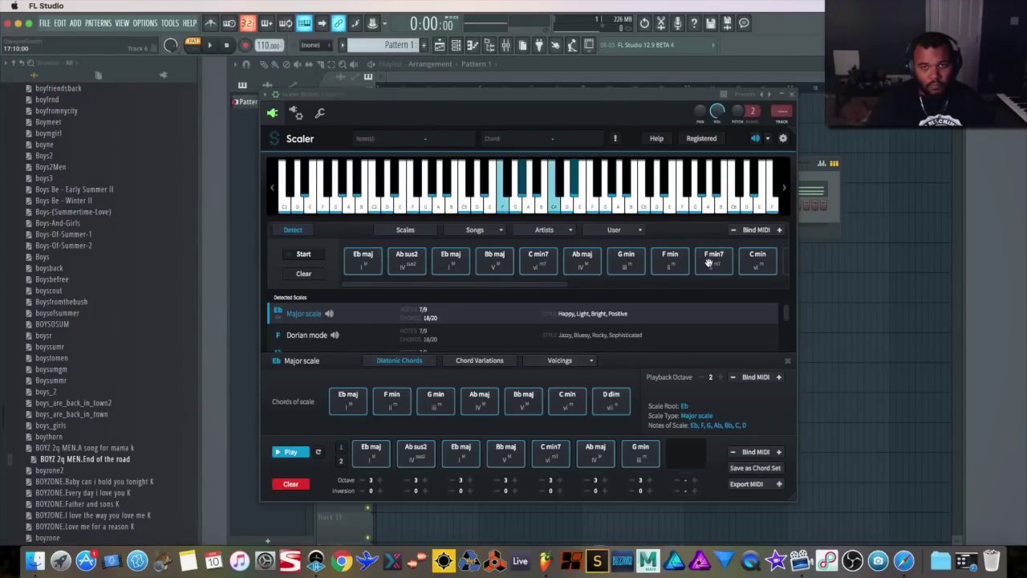
{"action": "left_click_drag", "start_coordinate": [713, 261], "coordinate": [679, 453]}
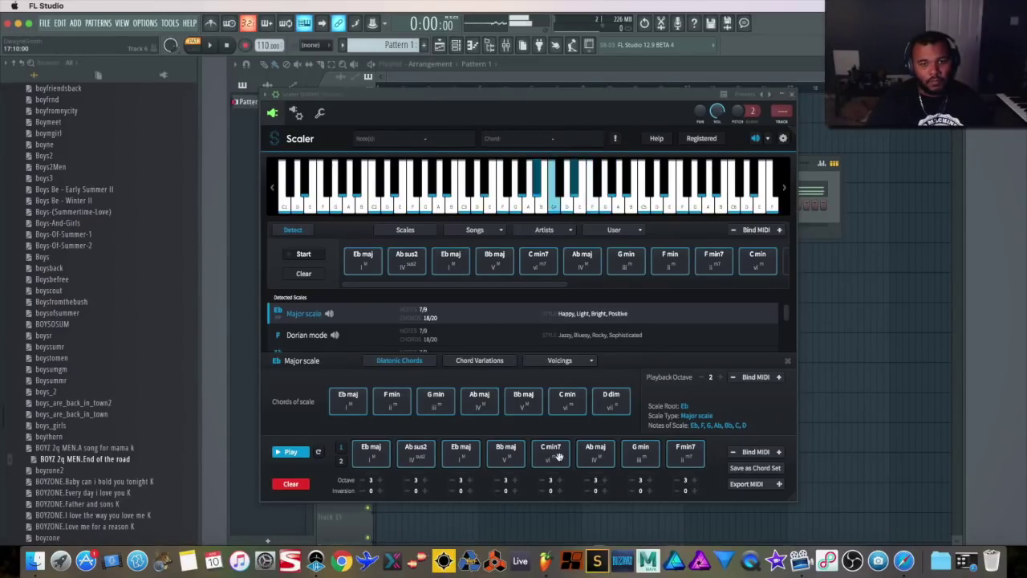
{"action": "left_click", "coordinate": [685, 457]}
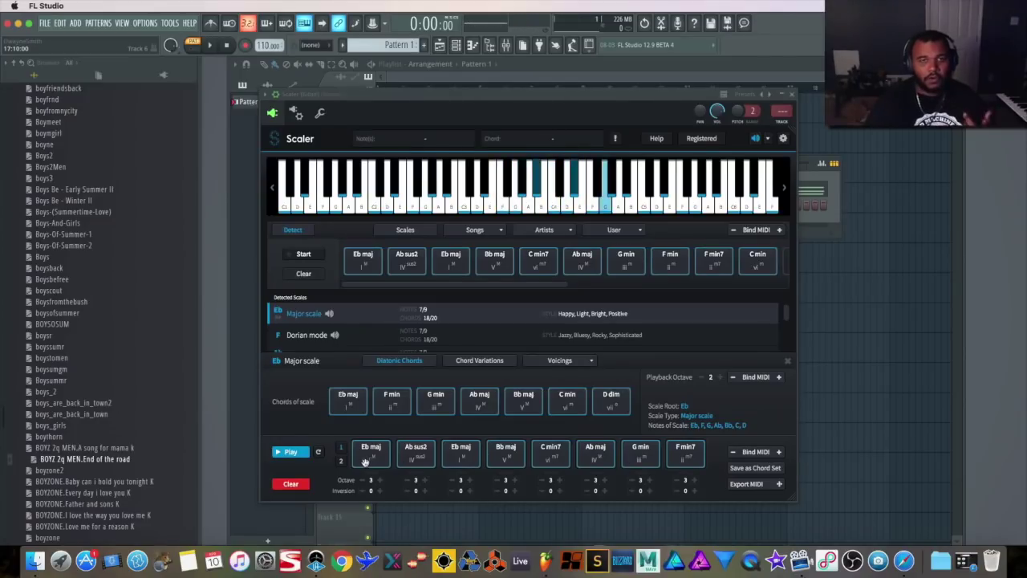
Step: Fill progression page two with B aug, Eb maj, F maj, Ab maj, G min, F min, F min7, then Save as Chord Set
{"action": "left_click", "coordinate": [340, 461]}
{"action": "scroll", "coordinate": [514, 264], "scroll_direction": "right", "scroll_amount": 5}
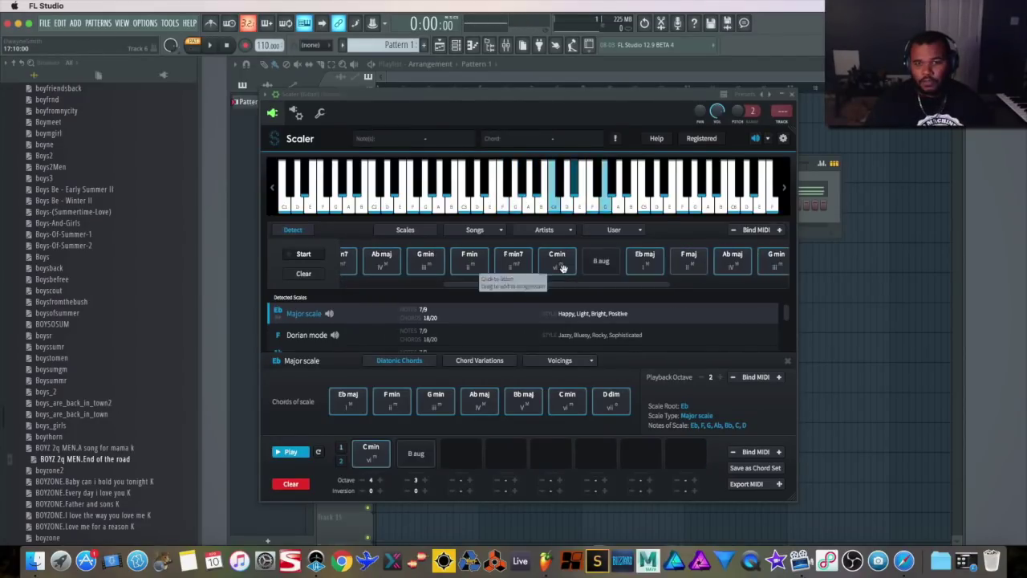
{"action": "left_click", "coordinate": [603, 263]}
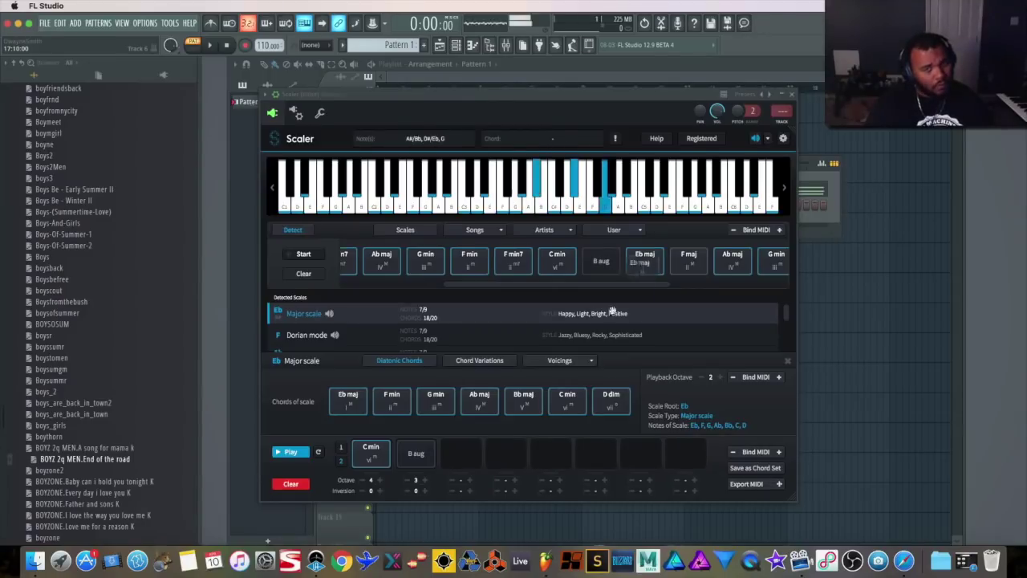
{"action": "left_click", "coordinate": [645, 261]}
{"action": "left_click", "coordinate": [687, 268]}
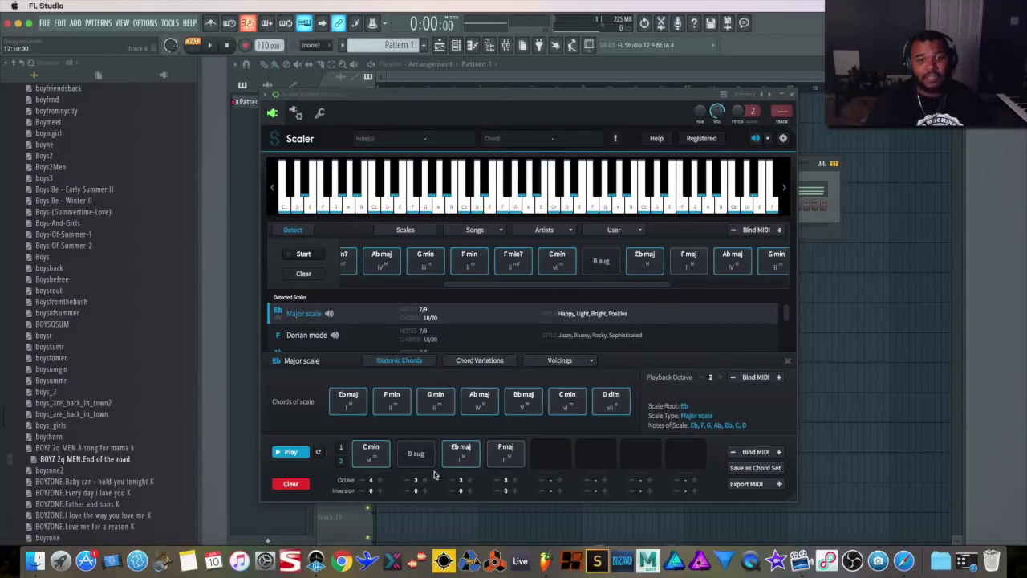
{"action": "scroll", "coordinate": [595, 264], "scroll_direction": "right", "scroll_amount": 1}
{"action": "scroll", "coordinate": [595, 265], "scroll_direction": "right", "scroll_amount": 6}
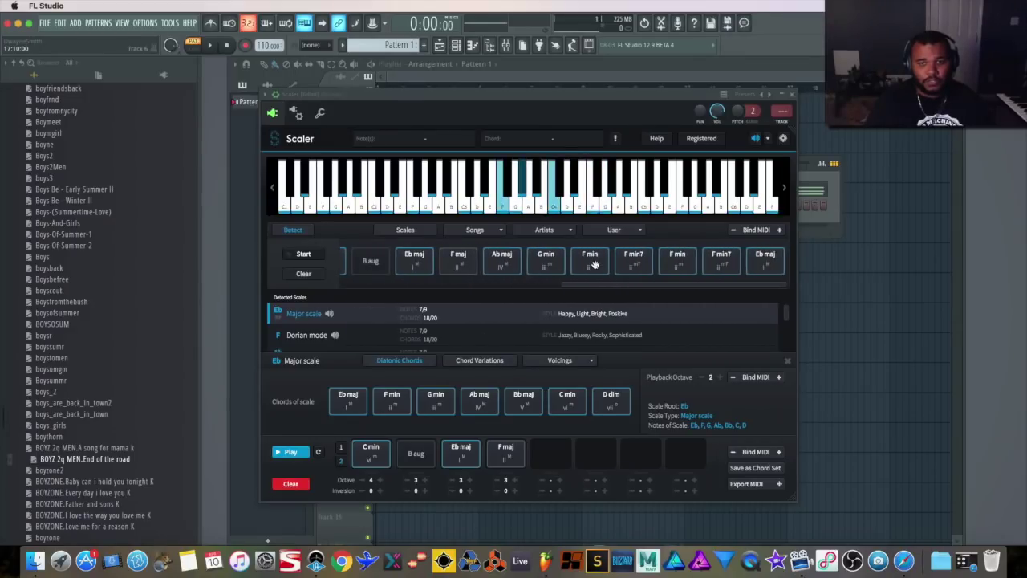
{"action": "left_click_drag", "start_coordinate": [595, 265], "coordinate": [747, 474]}
{"action": "left_click", "coordinate": [754, 468]}
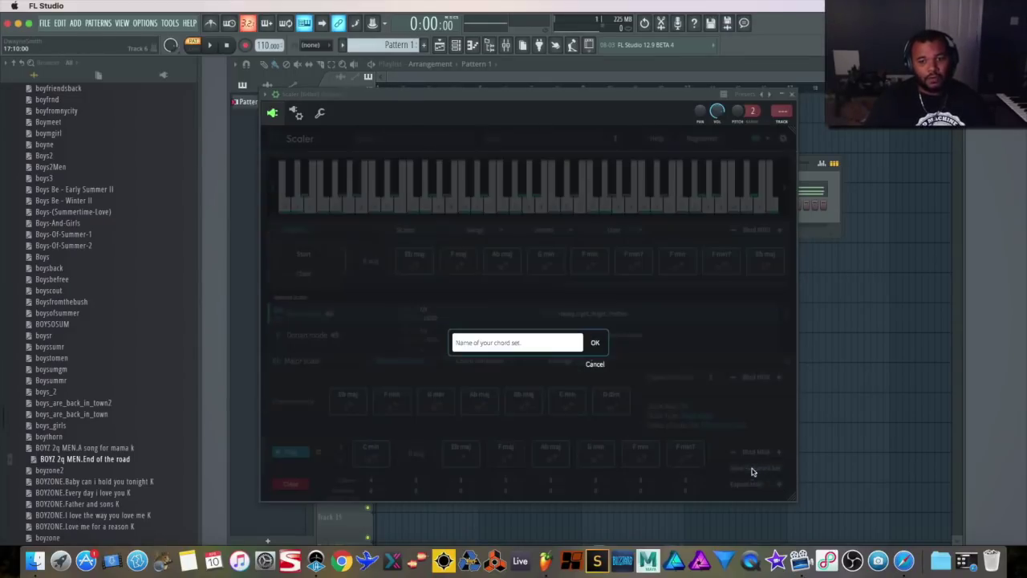
Step: Name the chord set 'B2M - END OF ROAD - Eb Major' and confirm
{"action": "left_click", "coordinate": [500, 342]}
{"action": "type", "text": "B2M - END OF ROAD"}
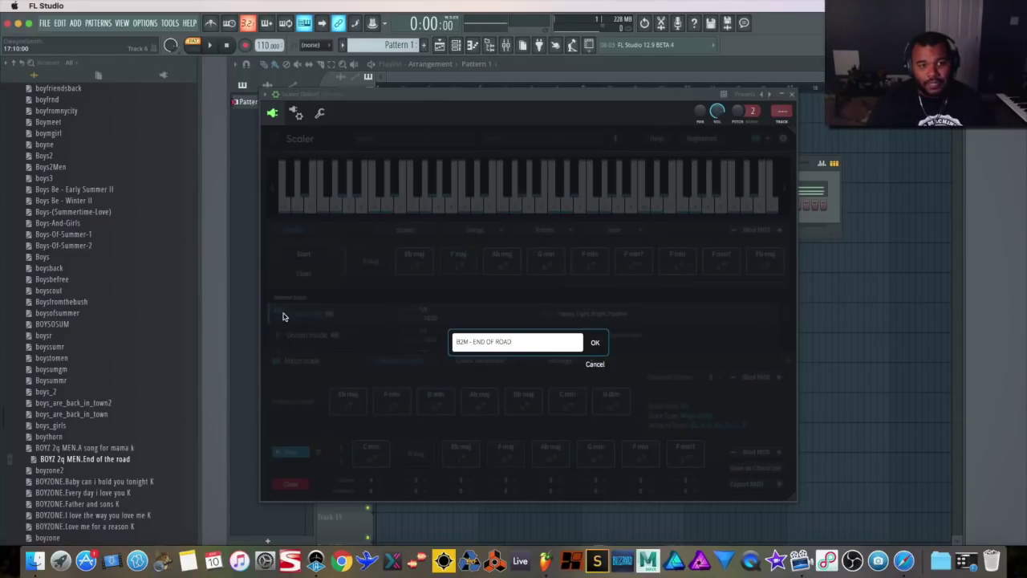
{"action": "left_click", "coordinate": [596, 343]}
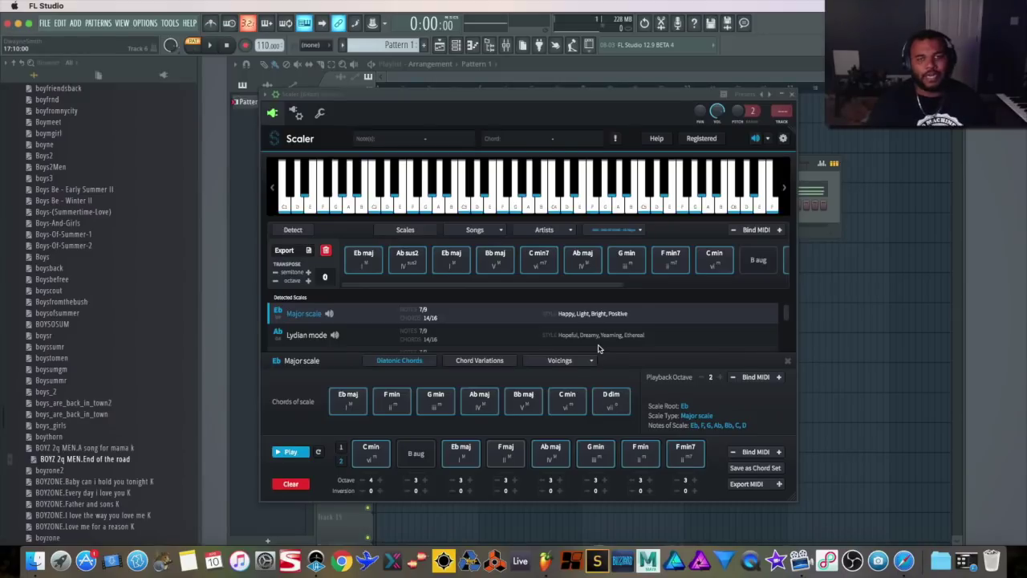
Step: Check the B2M - END OF ROAD - Eb Major set in the User list and return to Detect
{"action": "left_click", "coordinate": [616, 229]}
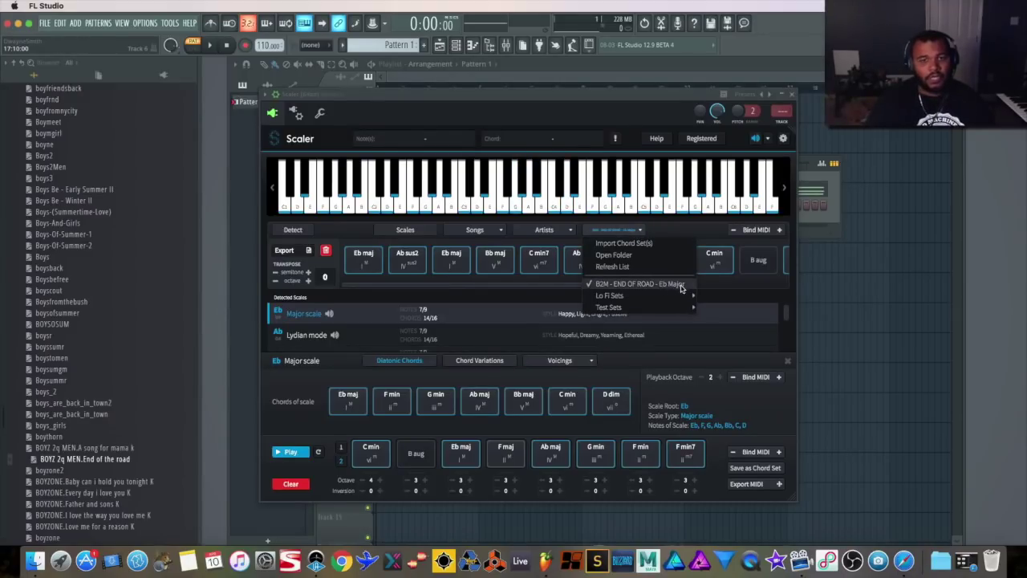
{"action": "mouse_move", "coordinate": [682, 293]}
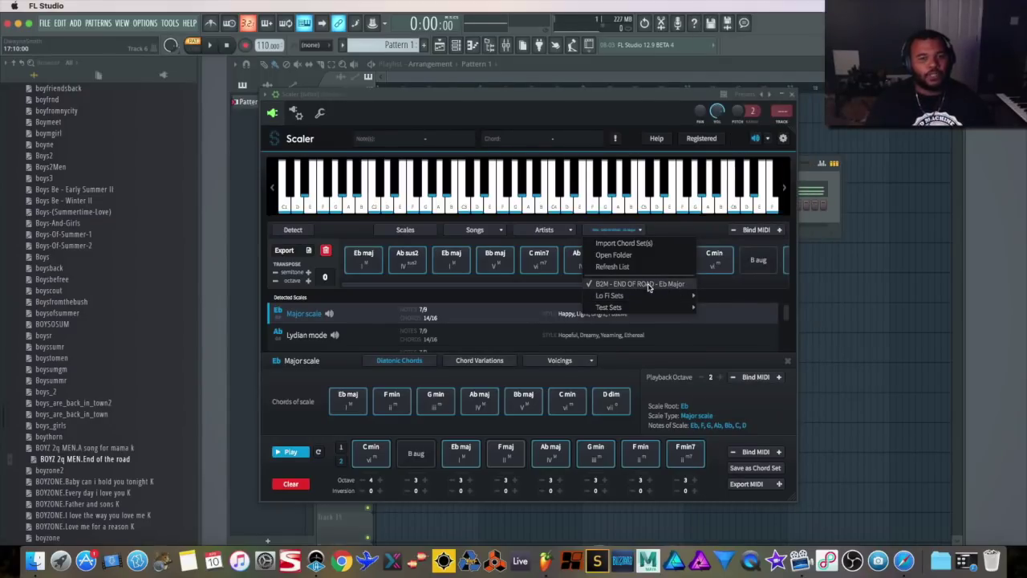
{"action": "left_click", "coordinate": [648, 285]}
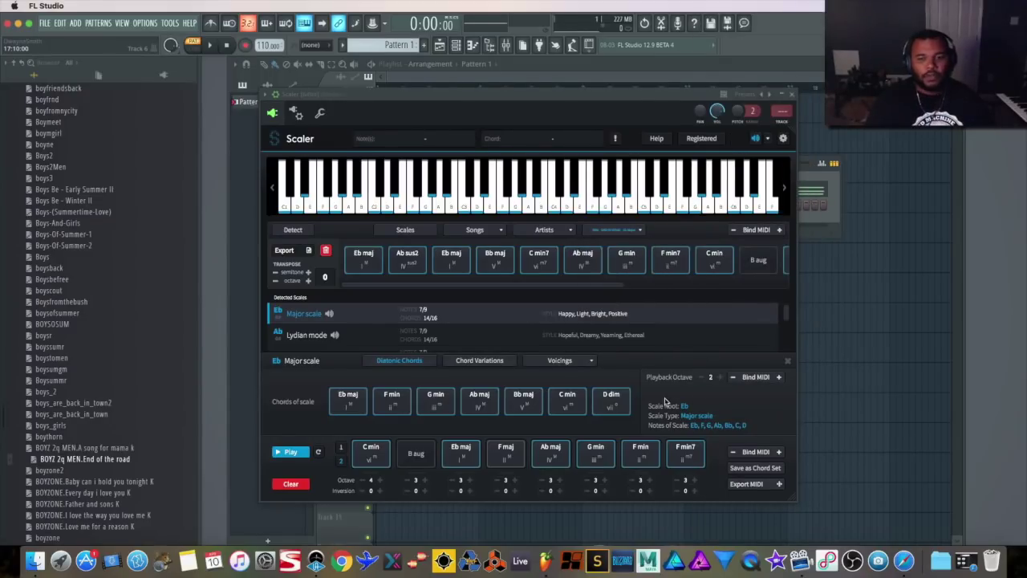
{"action": "left_click", "coordinate": [305, 233]}
Step: Clear Scaler's chord sequence and load the user chord set 'B2M - END OF ROAD - Eb Major'
{"action": "left_click", "coordinate": [303, 273]}
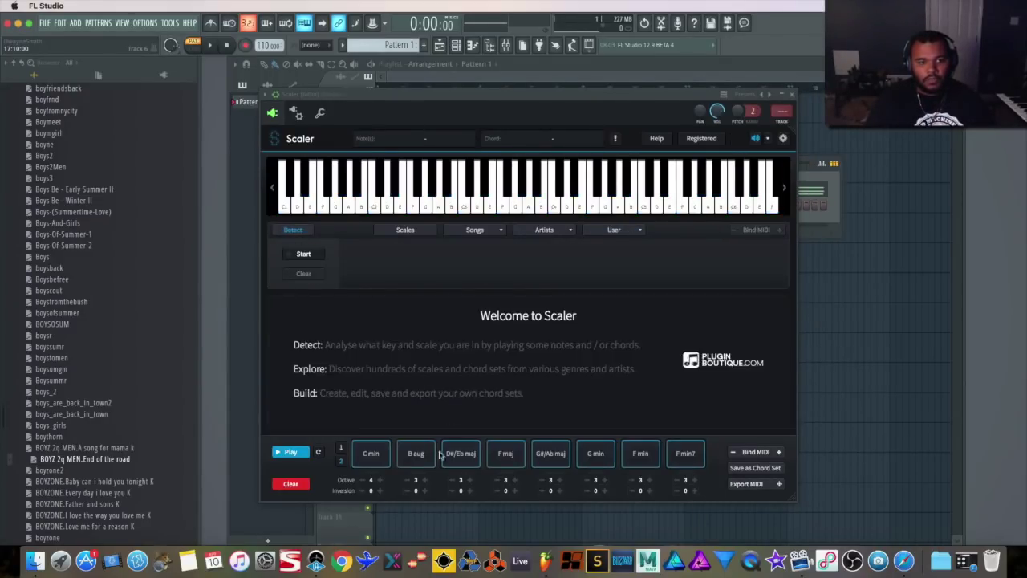
{"action": "left_click", "coordinate": [291, 483]}
{"action": "left_click", "coordinate": [629, 230]}
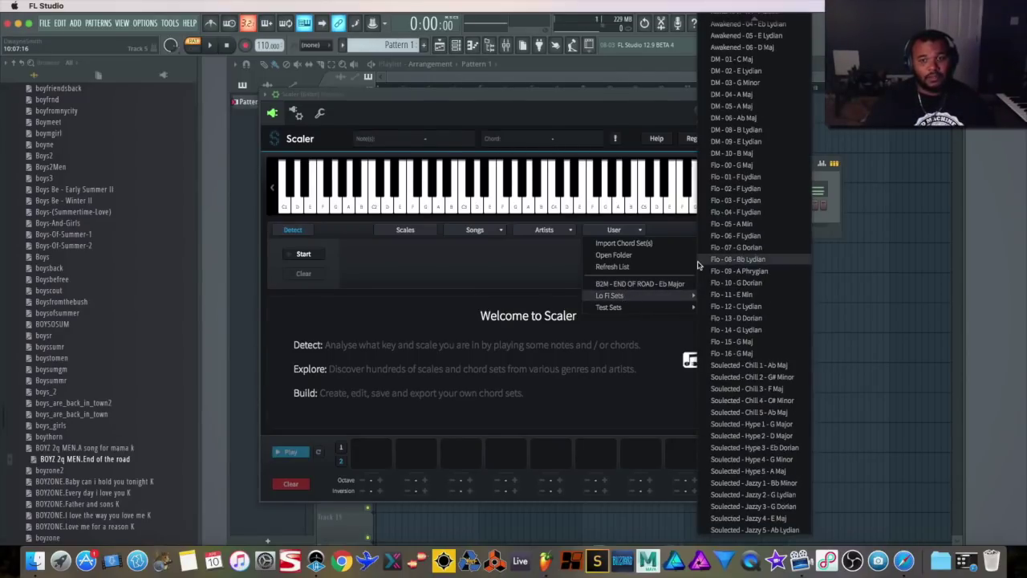
{"action": "left_click", "coordinate": [640, 285]}
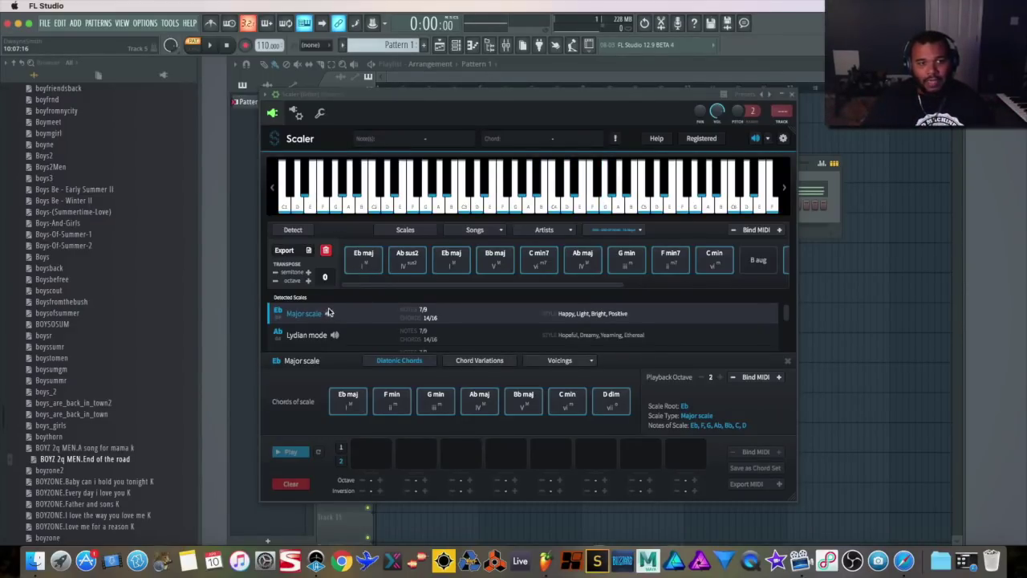
Step: Audition the set's chord pads, stepping back from C min through Bb maj, Ab maj, G min to F min
{"action": "left_click", "coordinate": [348, 401]}
{"action": "left_click", "coordinate": [391, 401]}
{"action": "left_click", "coordinate": [436, 401]}
{"action": "left_click", "coordinate": [480, 402]}
{"action": "left_click", "coordinate": [523, 401]}
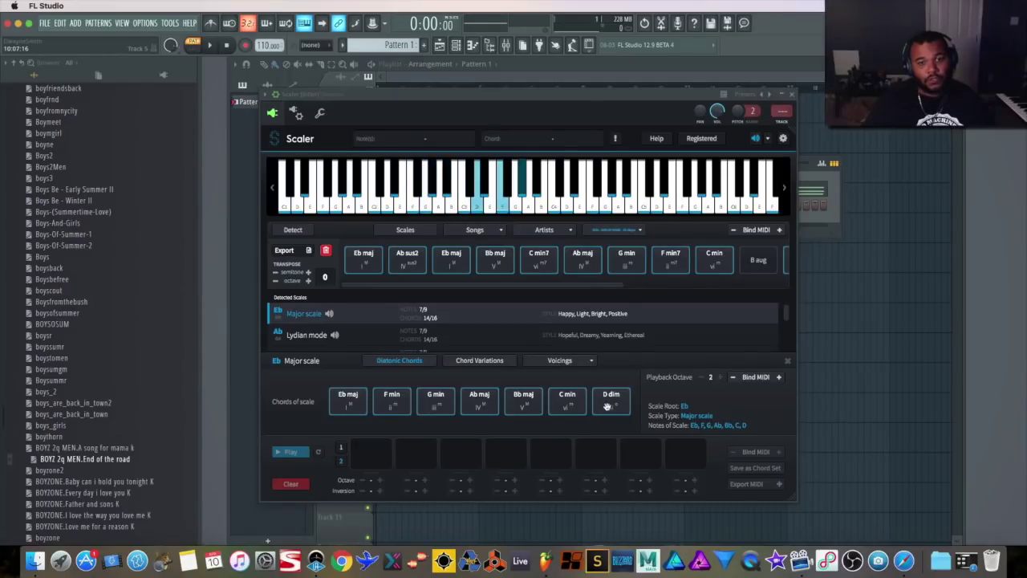
{"action": "left_click", "coordinate": [569, 404]}
{"action": "left_click", "coordinate": [524, 402]}
{"action": "left_click", "coordinate": [479, 401]}
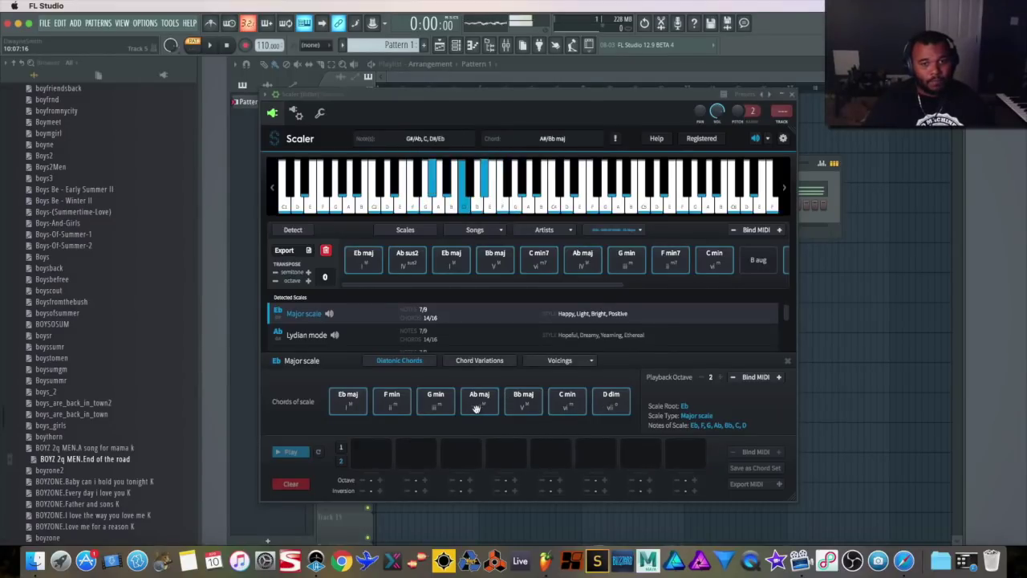
{"action": "left_click", "coordinate": [436, 401]}
{"action": "left_click", "coordinate": [392, 411]}
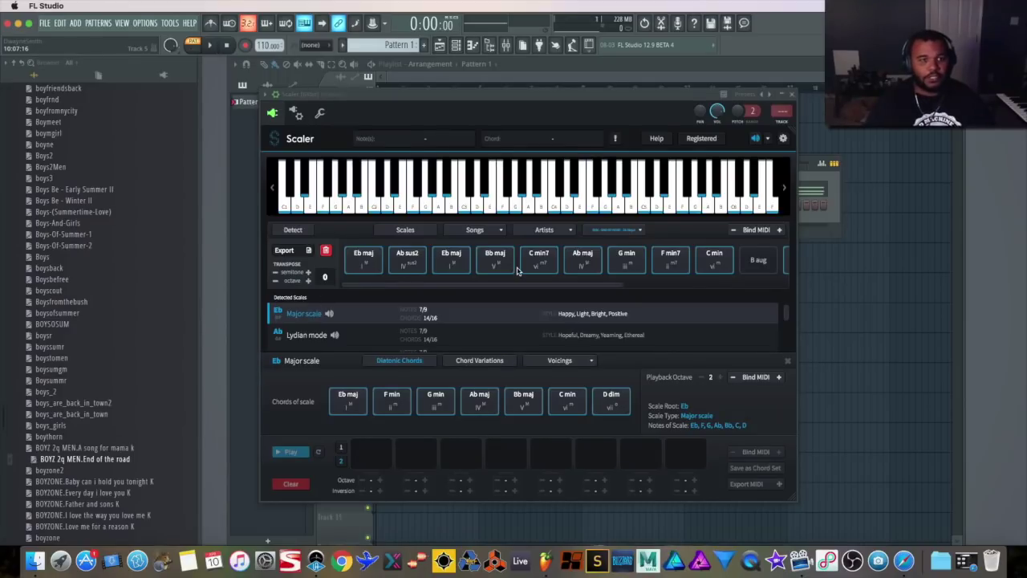
Step: Transpose the chord set down three semitones to C major, checking the Db maj and C maj chords
{"action": "left_click", "coordinate": [275, 274]}
{"action": "left_click", "coordinate": [275, 274]}
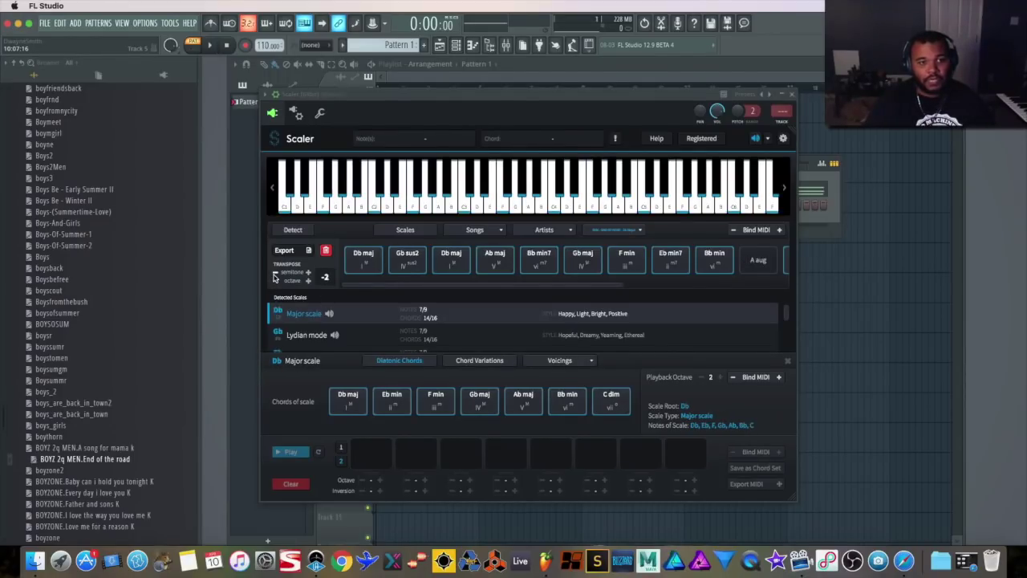
{"action": "left_click", "coordinate": [357, 265]}
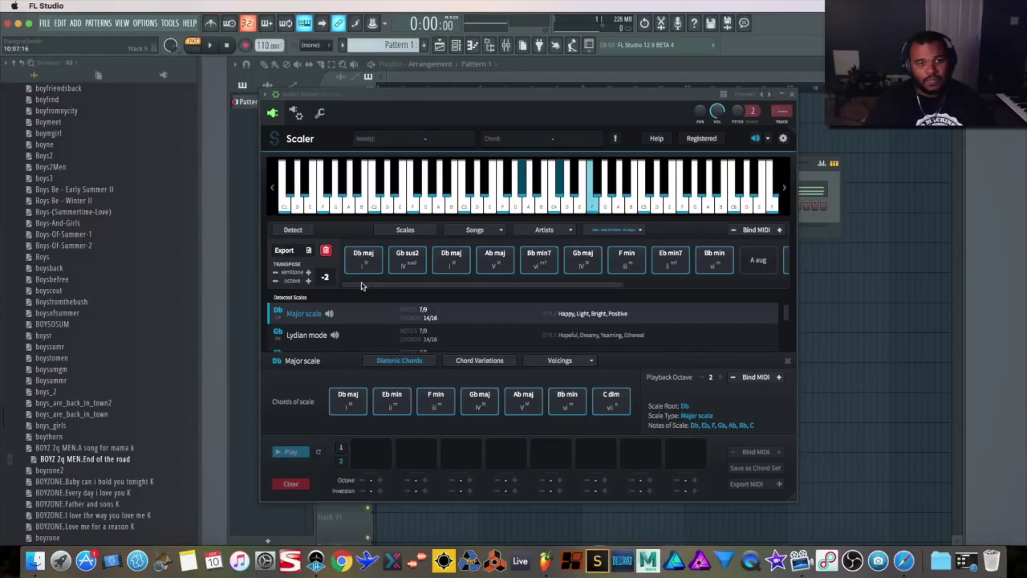
{"action": "left_click", "coordinate": [275, 273]}
{"action": "left_click", "coordinate": [365, 267]}
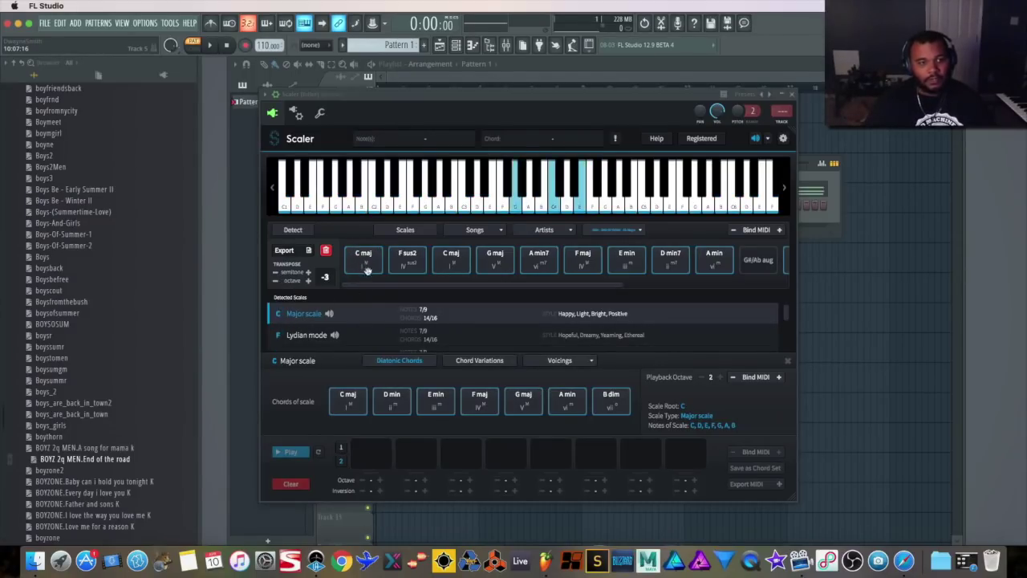
Step: Fill the eight sequence slots, ending with A min, G#/Ab aug, C maj and D maj
{"action": "left_click_drag", "start_coordinate": [368, 263], "coordinate": [367, 454]}
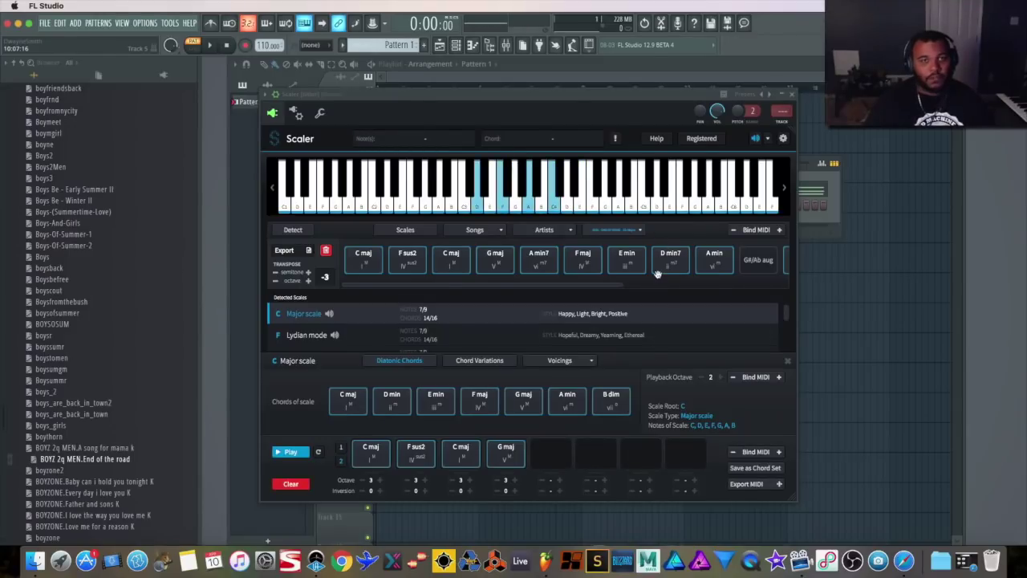
{"action": "scroll", "coordinate": [657, 273], "scroll_direction": "right", "scroll_amount": 5}
{"action": "left_click", "coordinate": [512, 265]}
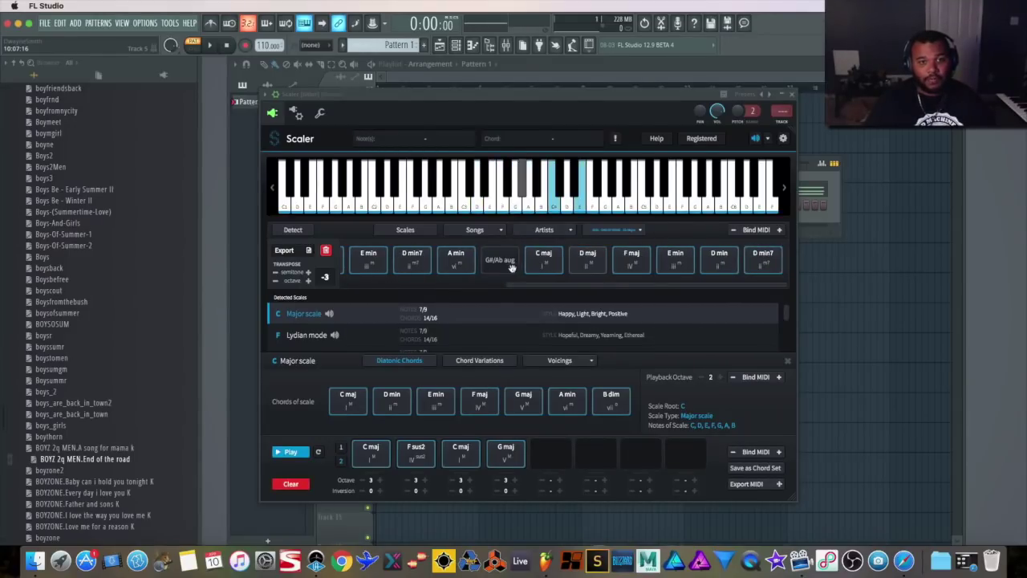
{"action": "left_click_drag", "start_coordinate": [456, 261], "coordinate": [553, 438]}
{"action": "left_click_drag", "start_coordinate": [501, 260], "coordinate": [595, 453]}
{"action": "left_click_drag", "start_coordinate": [543, 260], "coordinate": [640, 453]}
{"action": "left_click_drag", "start_coordinate": [587, 261], "coordinate": [684, 447]}
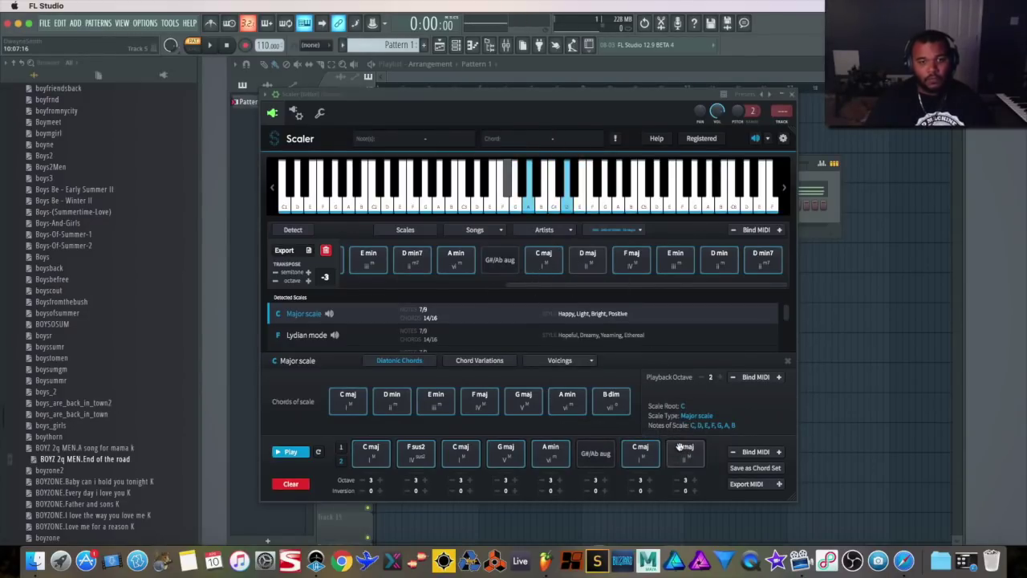
Step: Close Scaler and insert EZkeys as a new channel in the channel rack
{"action": "left_click", "coordinate": [796, 99]}
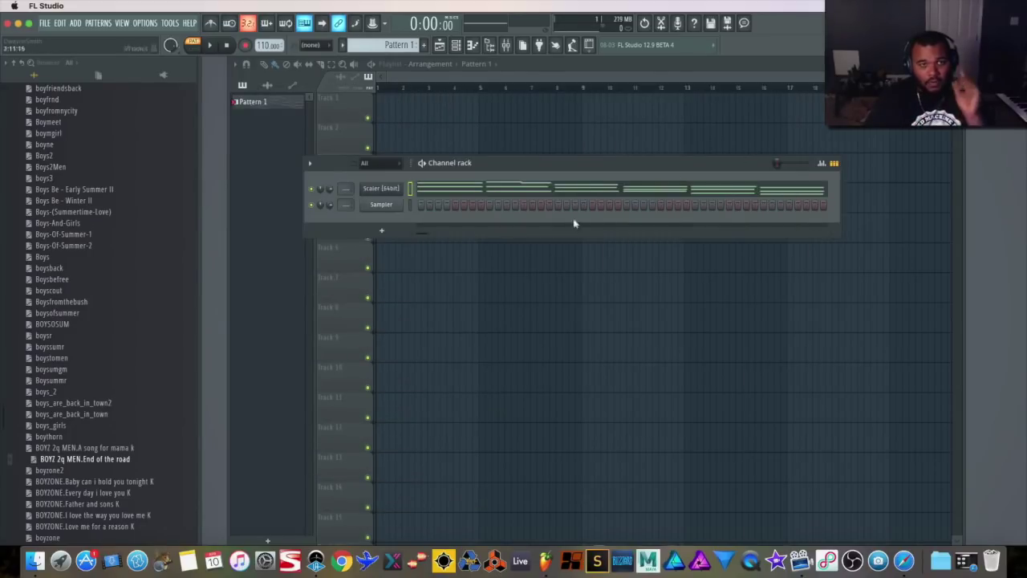
{"action": "right_click", "coordinate": [381, 188]}
{"action": "mouse_move", "coordinate": [421, 261]}
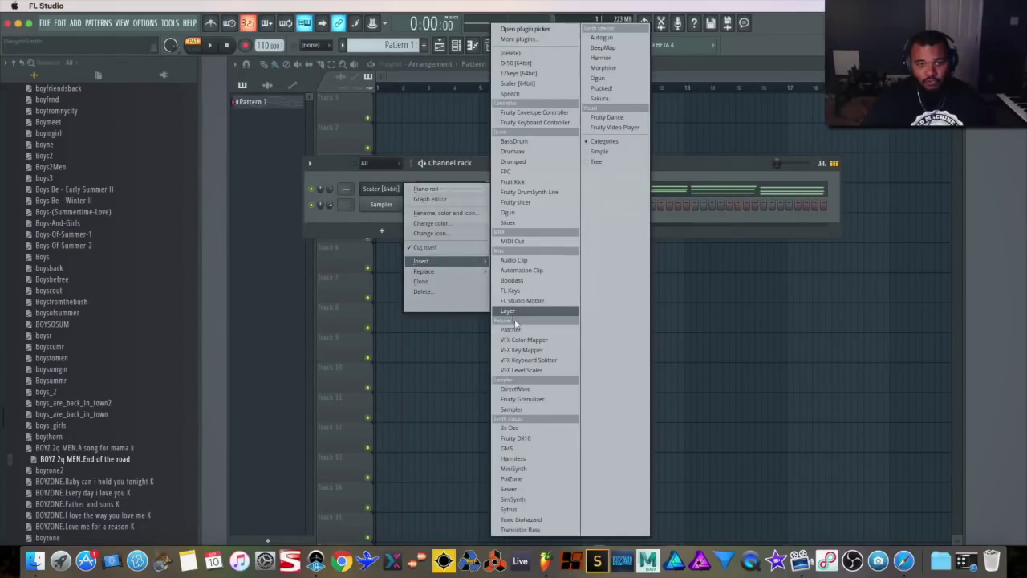
{"action": "left_click", "coordinate": [516, 73]}
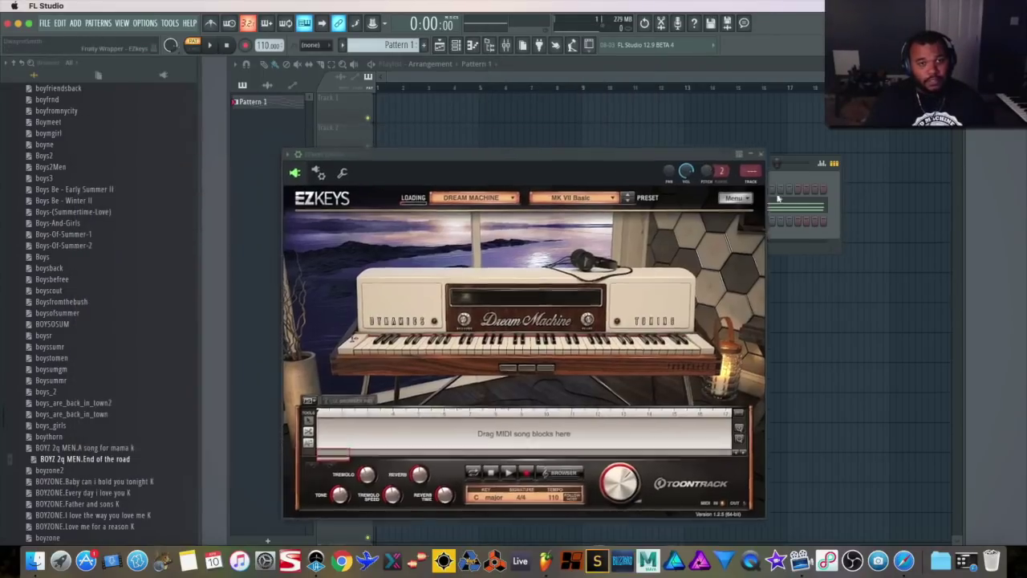
Step: Load EZkeys' Upright Piano and replace its song track with the R&B Bridge groove
{"action": "left_click_drag", "start_coordinate": [747, 155], "coordinate": [928, 158]}
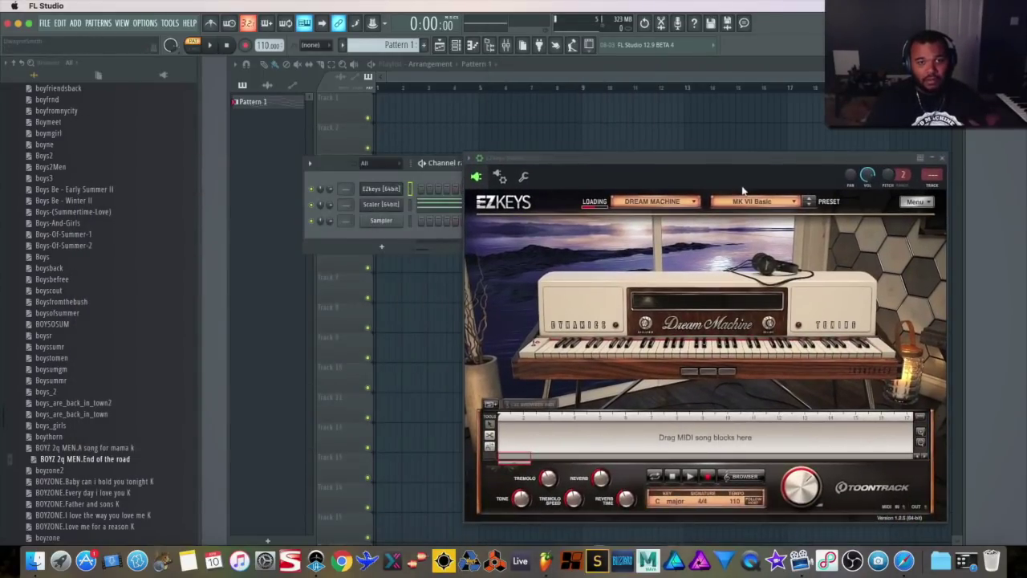
{"action": "left_click", "coordinate": [383, 205]}
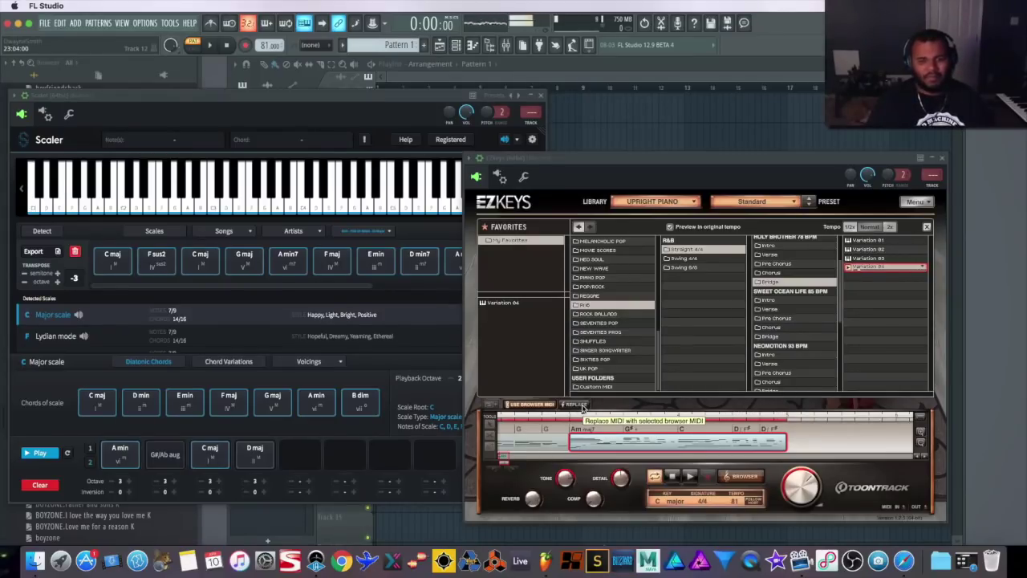
{"action": "left_click", "coordinate": [581, 405]}
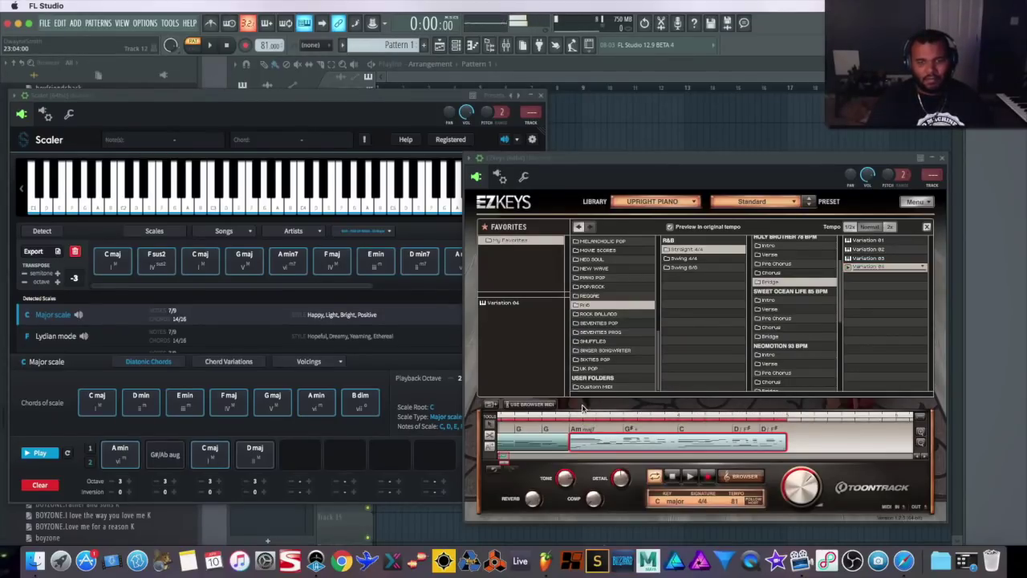
{"action": "left_click", "coordinate": [548, 96]}
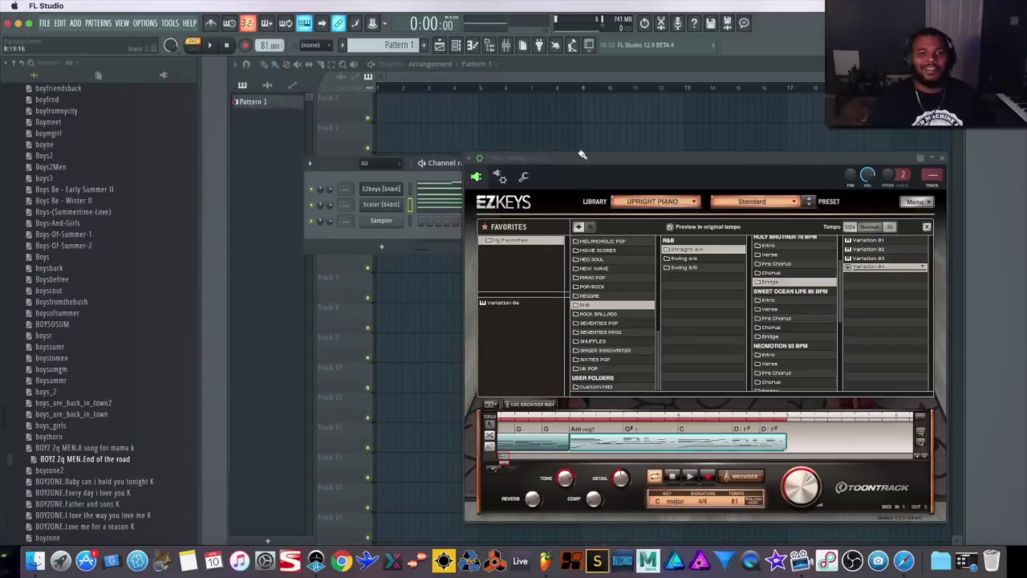
Step: Insert a Syntronik channel with the Nightclub EP sound and move the EZkeys window aside
{"action": "right_click", "coordinate": [403, 187]}
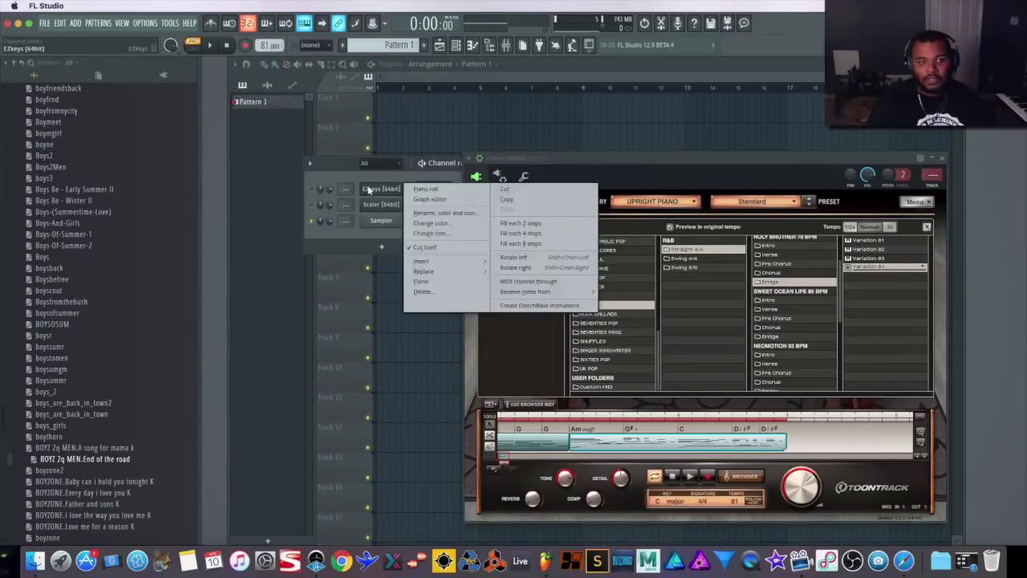
{"action": "mouse_move", "coordinate": [456, 263]}
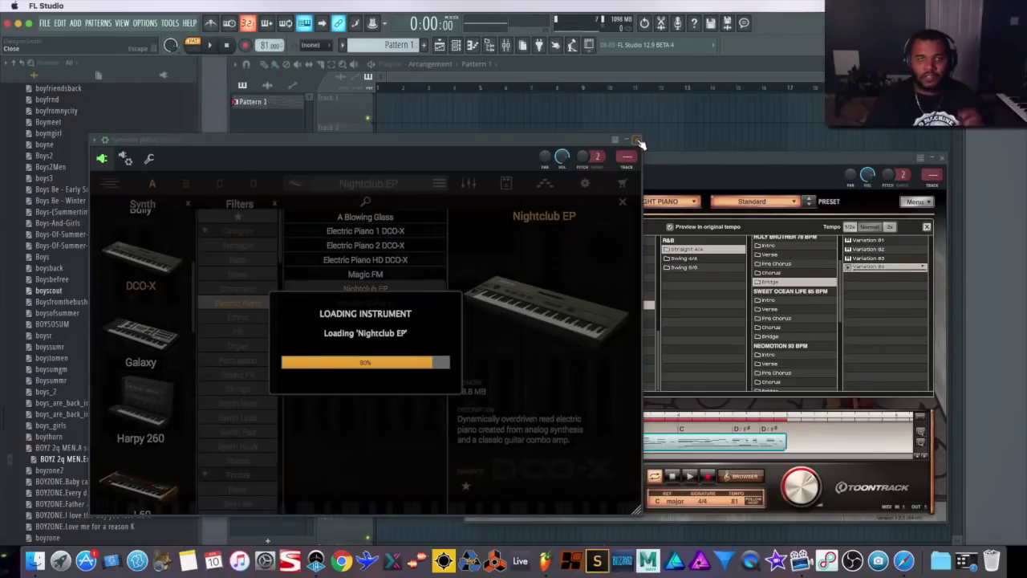
{"action": "left_click", "coordinate": [637, 141]}
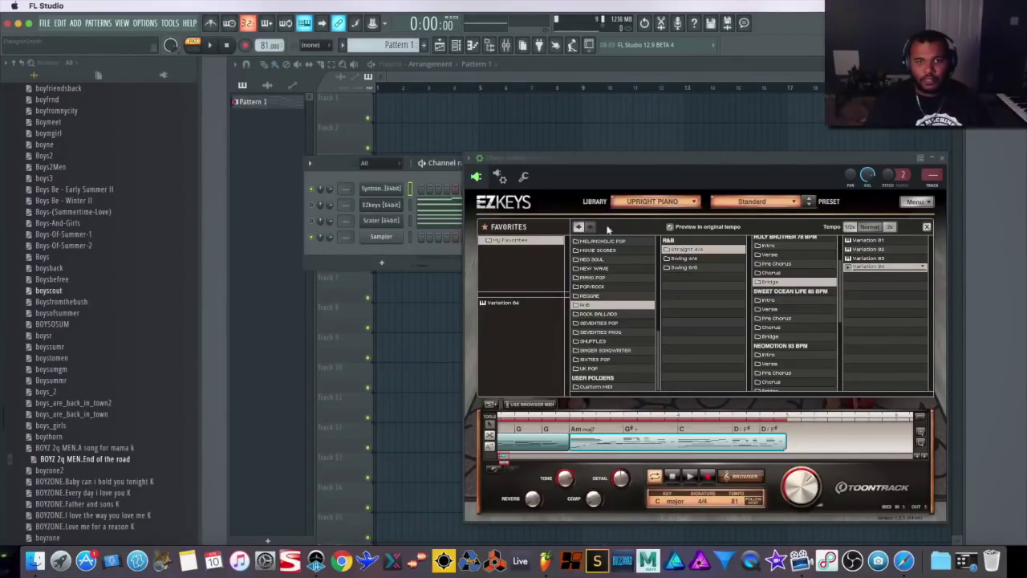
{"action": "left_click_drag", "start_coordinate": [606, 166], "coordinate": [672, 122]}
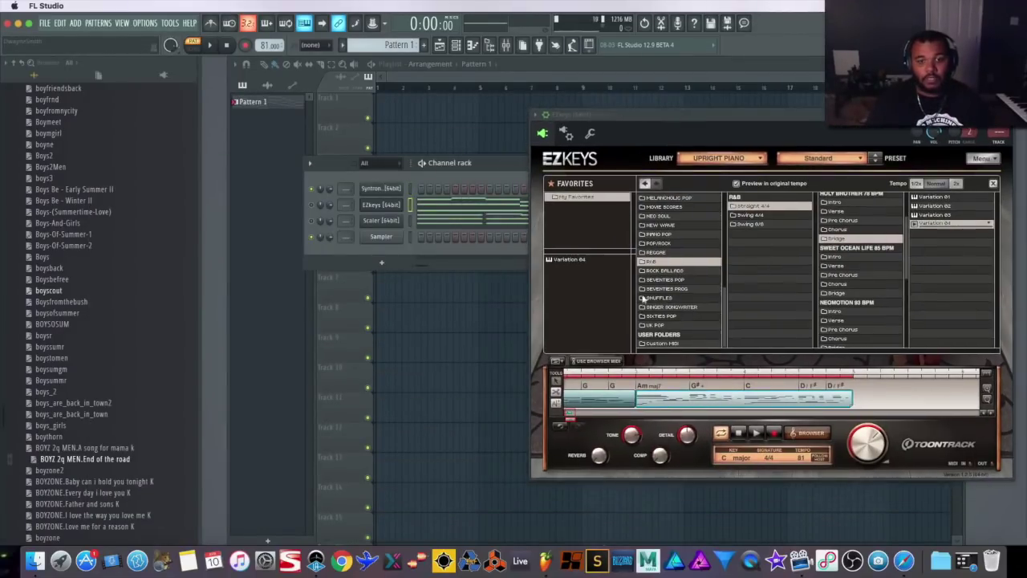
{"action": "left_click", "coordinate": [614, 362]}
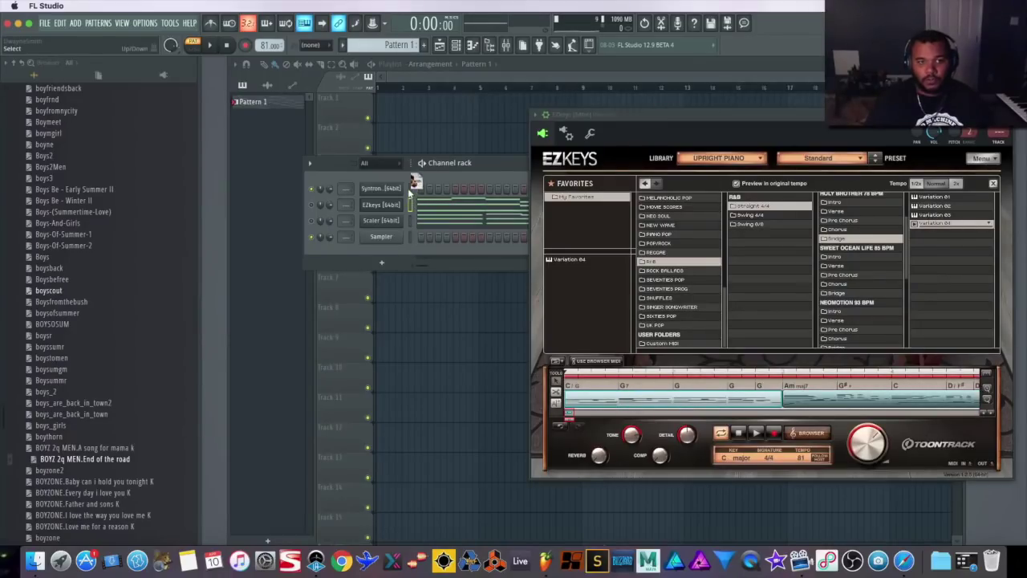
Step: Create two new patterns named BRIDGE and VERSE
{"action": "left_click", "coordinate": [425, 45]}
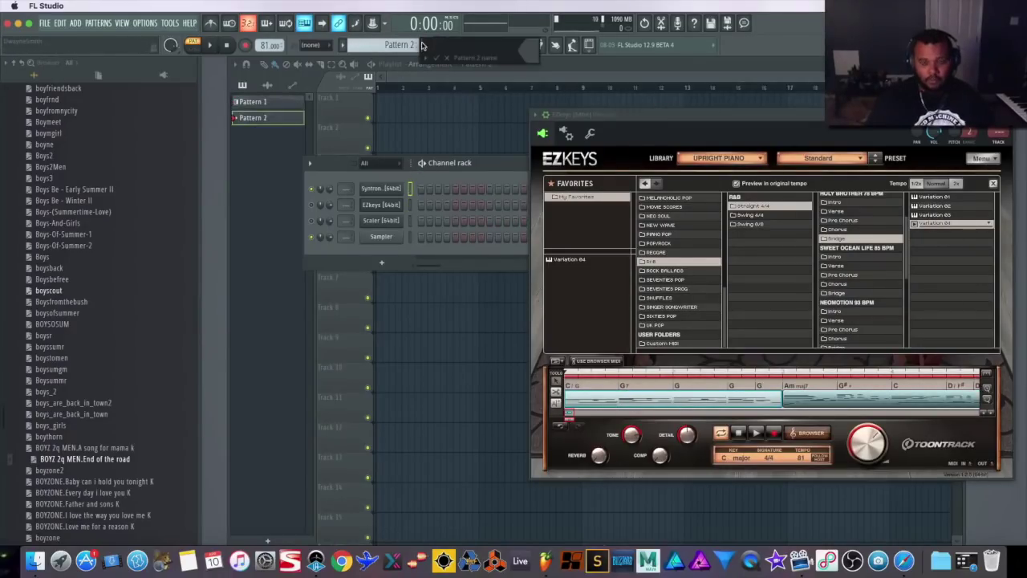
{"action": "type", "text": "BRIDGE"}
{"action": "key", "text": "Return"}
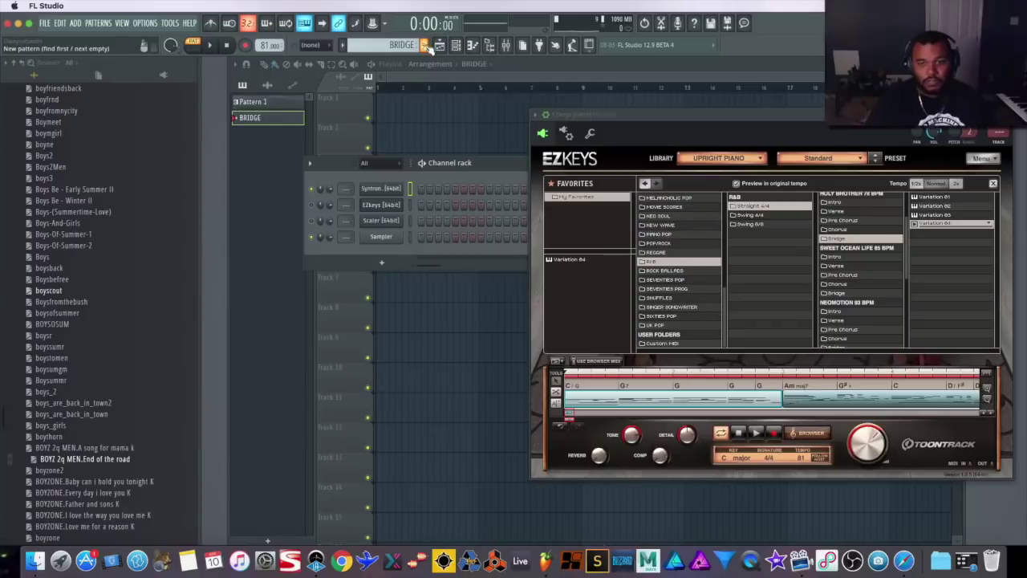
{"action": "left_click", "coordinate": [425, 45]}
{"action": "type", "text": "VERSE"}
{"action": "key", "text": "Return"}
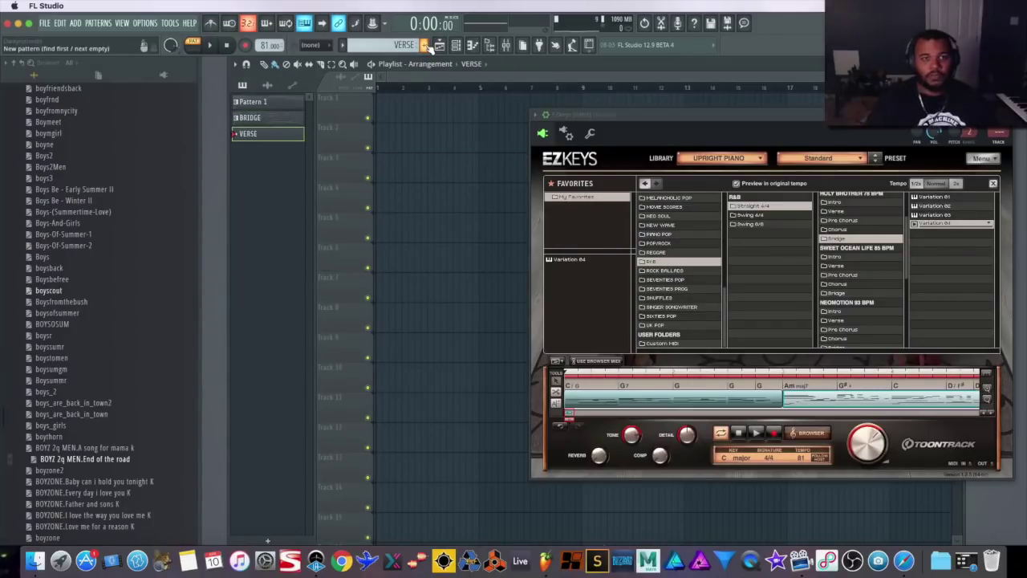
Step: Place two VERSE clips on Track 2 from bar 1 and set playlist snap to Bar
{"action": "left_click", "coordinate": [473, 45]}
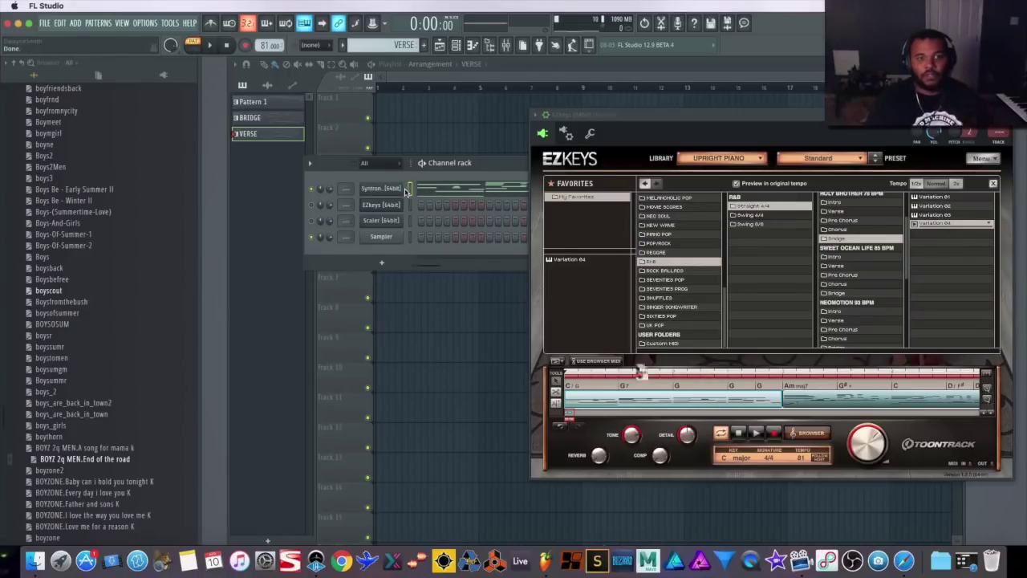
{"action": "key", "text": "F6"}
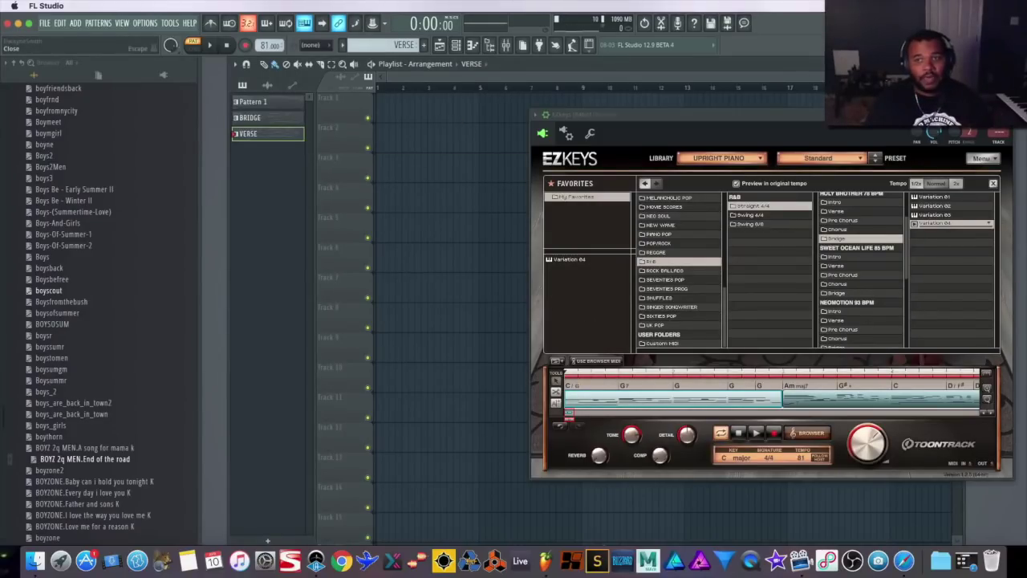
{"action": "left_click", "coordinate": [1003, 115]}
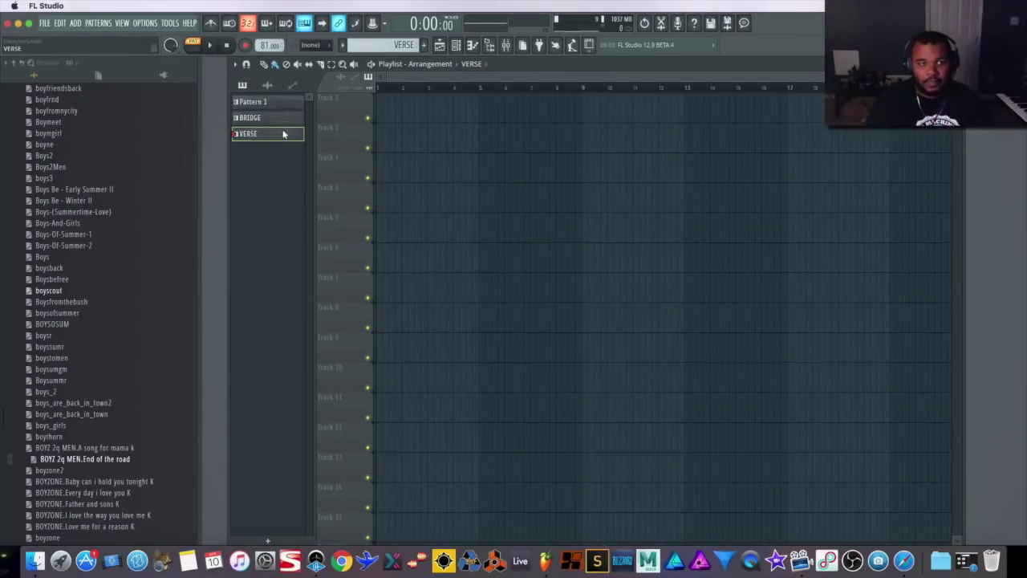
{"action": "left_click", "coordinate": [382, 148]}
{"action": "left_click", "coordinate": [435, 145]}
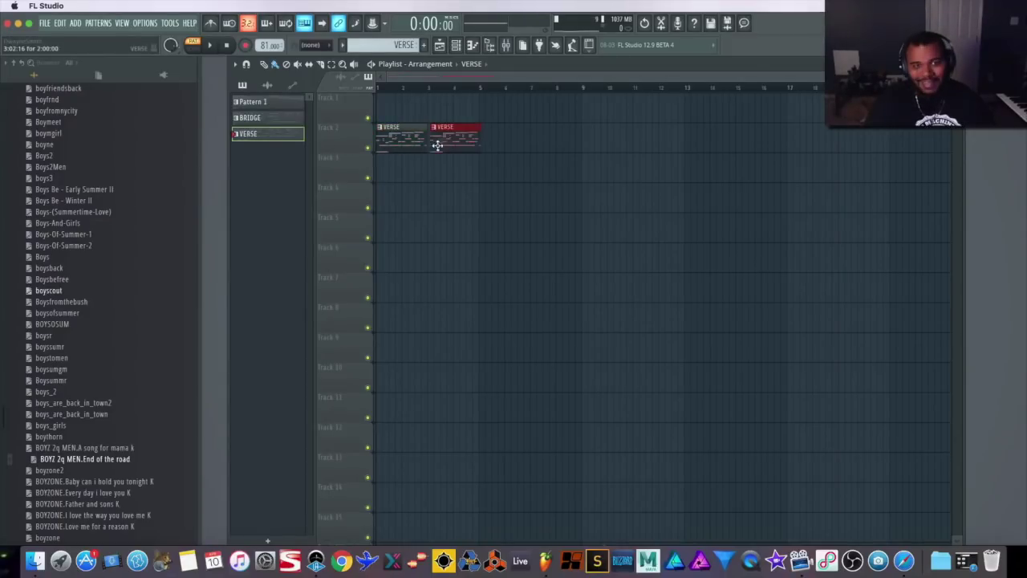
{"action": "left_click", "coordinate": [331, 45]}
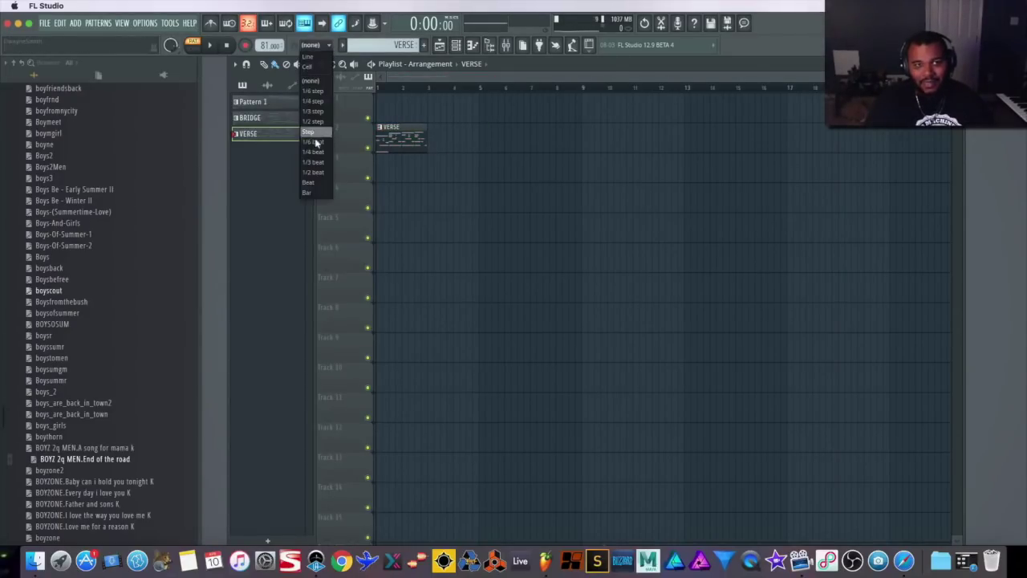
{"action": "left_click", "coordinate": [310, 194]}
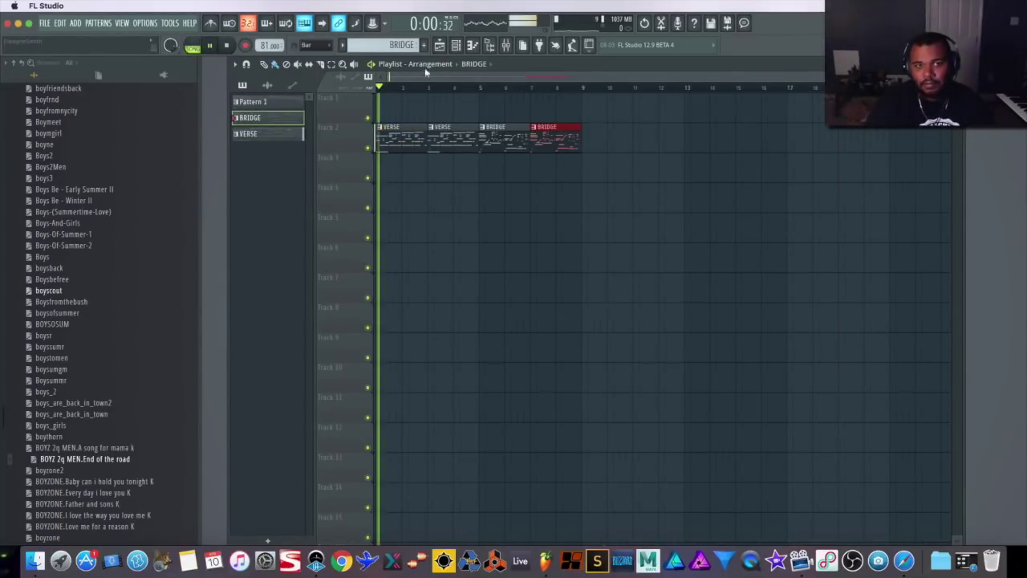
Step: Open and close the Syntronik instrument window from the channel rack, repositioning the rack
{"action": "left_click", "coordinate": [455, 46]}
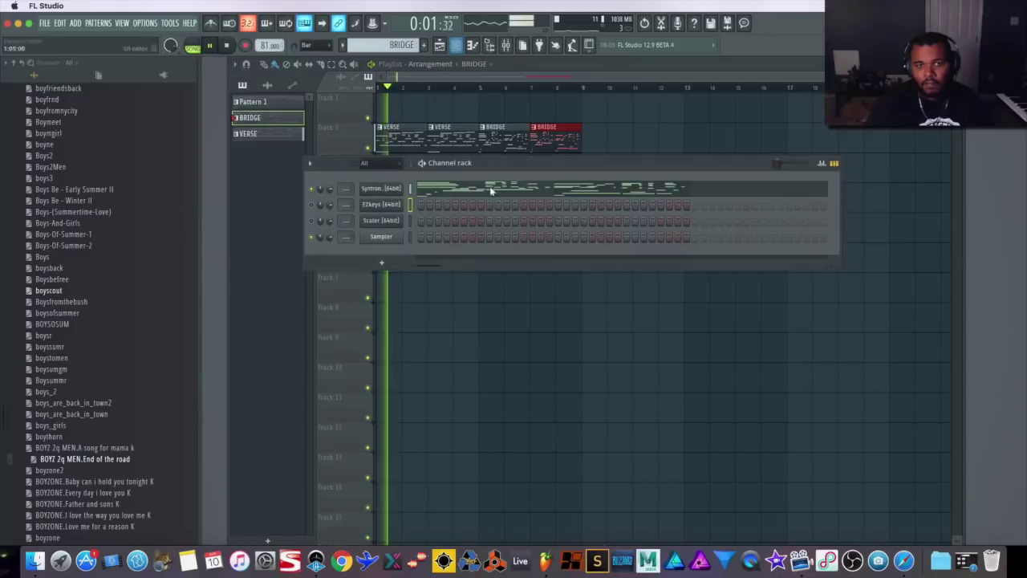
{"action": "left_click", "coordinate": [380, 188]}
{"action": "left_click_drag", "start_coordinate": [658, 164], "coordinate": [1021, 172]}
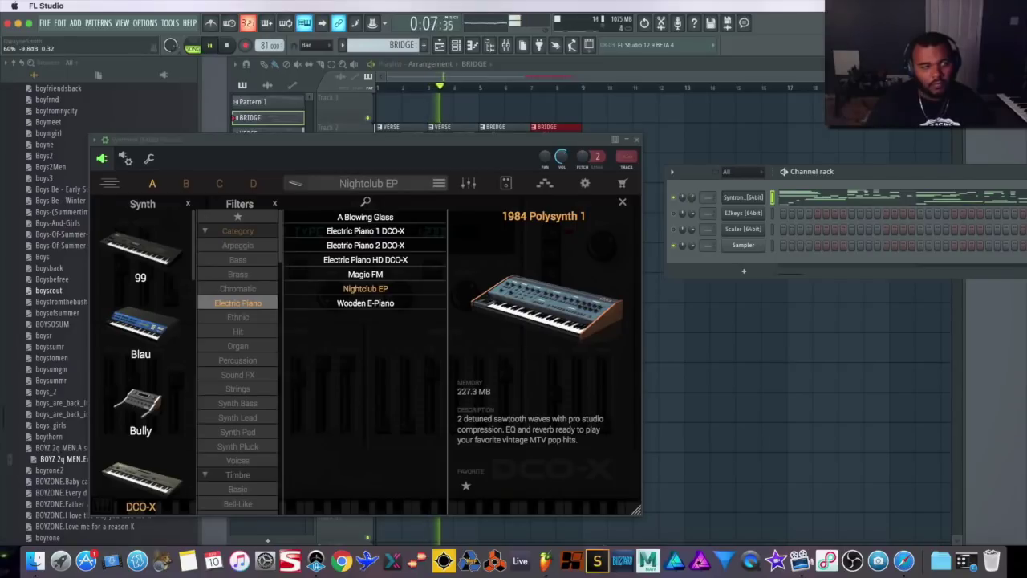
{"action": "left_click", "coordinate": [637, 140]}
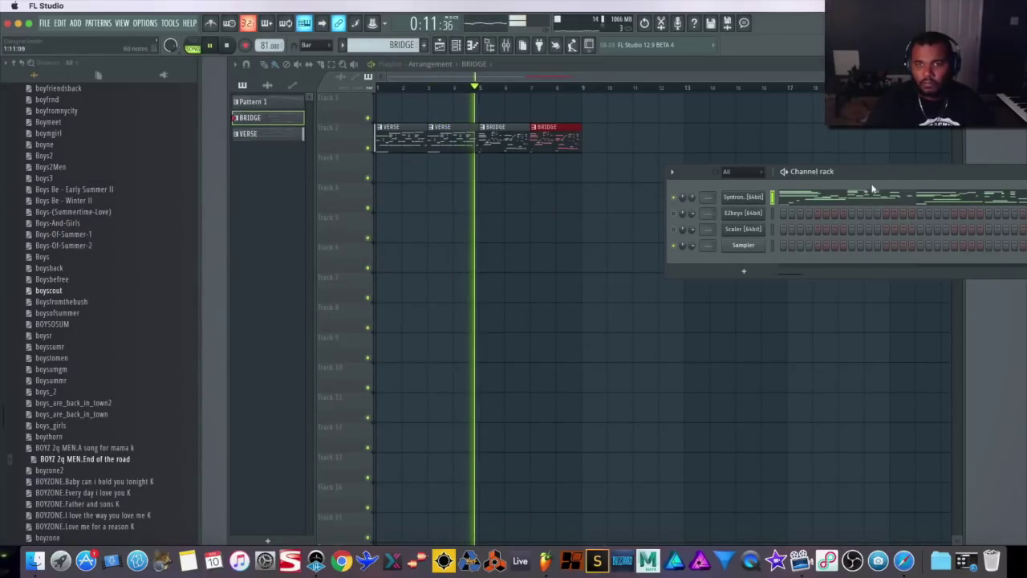
{"action": "left_click_drag", "start_coordinate": [896, 172], "coordinate": [715, 232]}
Step: Review the Syntronik notes in the piano roll, then stop playback
{"action": "left_click", "coordinate": [648, 258]}
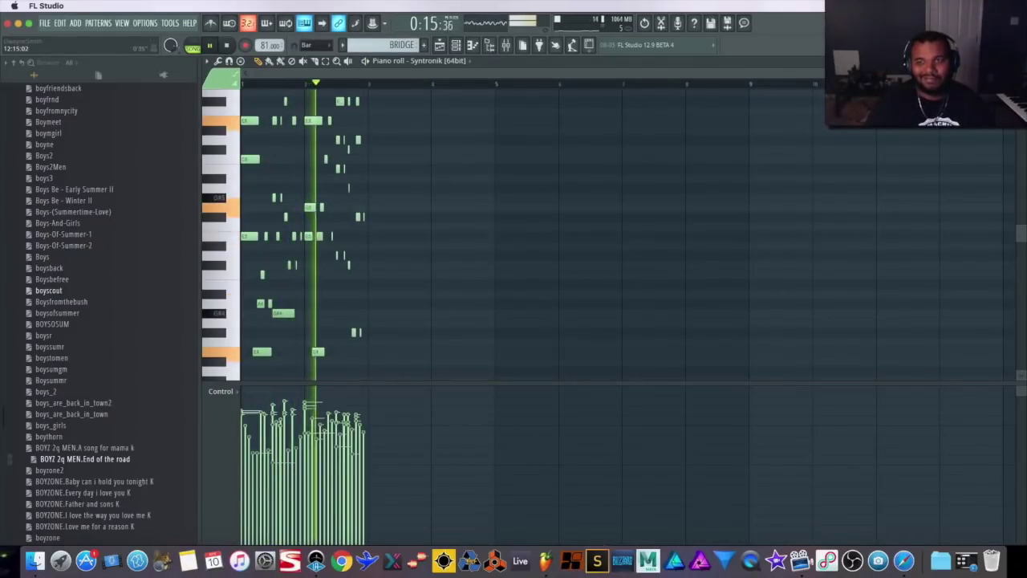
{"action": "scroll", "coordinate": [586, 207], "scroll_direction": "up", "scroll_amount": 4}
{"action": "scroll", "coordinate": [587, 207], "scroll_direction": "down", "scroll_amount": 4}
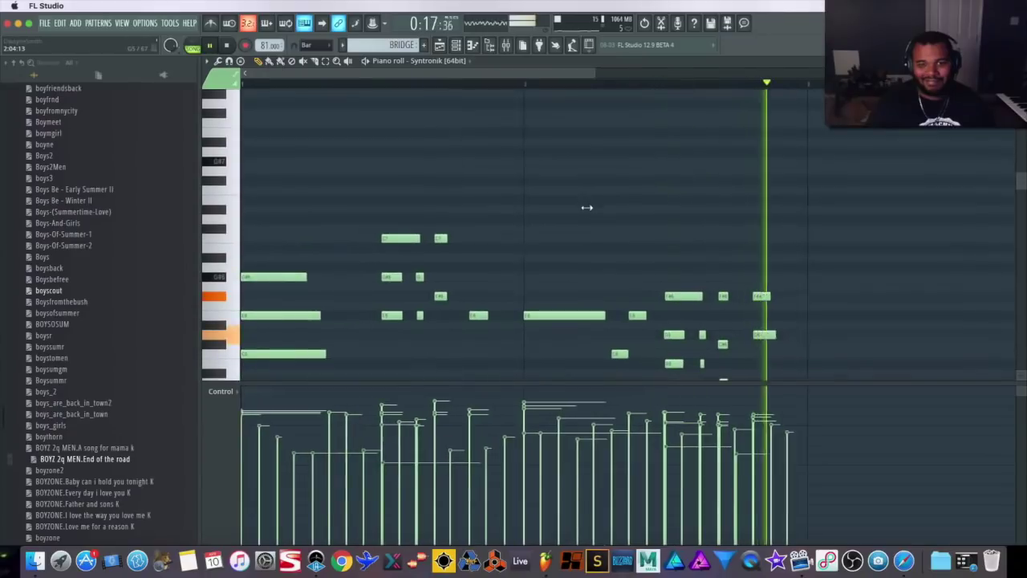
{"action": "key", "text": "F7"}
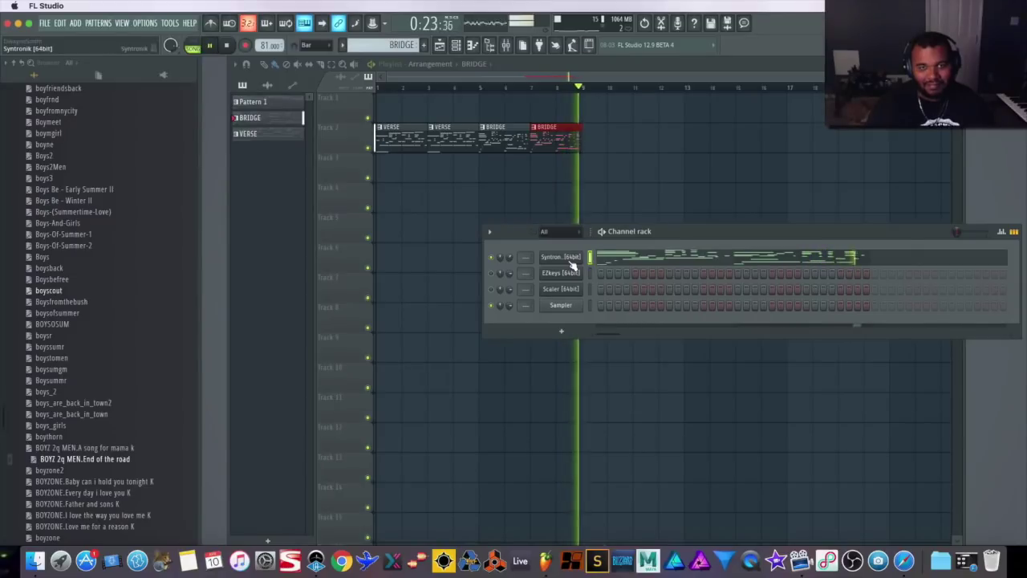
{"action": "key", "text": "space"}
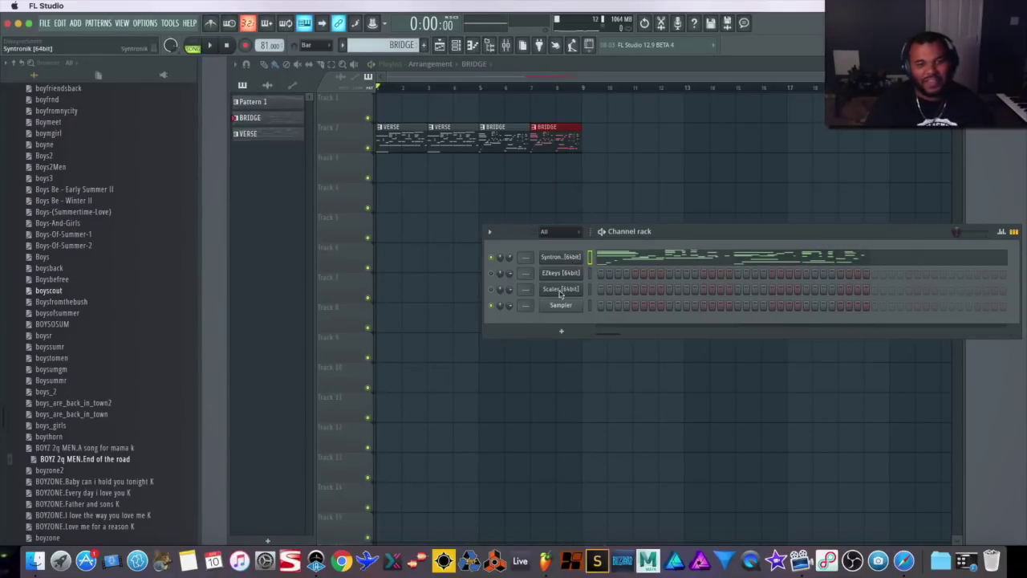
Step: Switch Syntronik to the A Blowing Glass electric piano preset
{"action": "left_click", "coordinate": [572, 262]}
{"action": "left_click", "coordinate": [376, 232]}
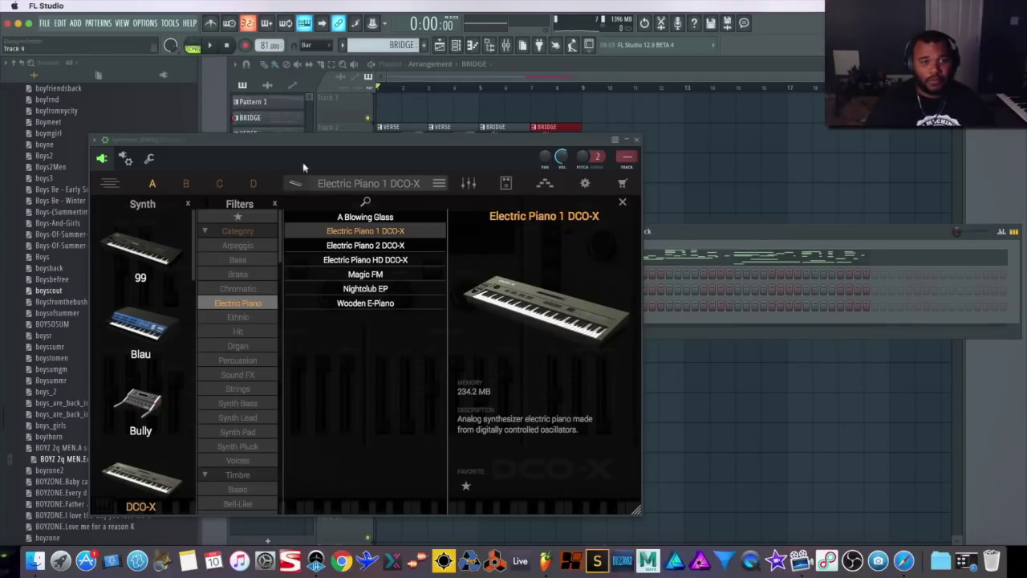
{"action": "left_click", "coordinate": [386, 218]}
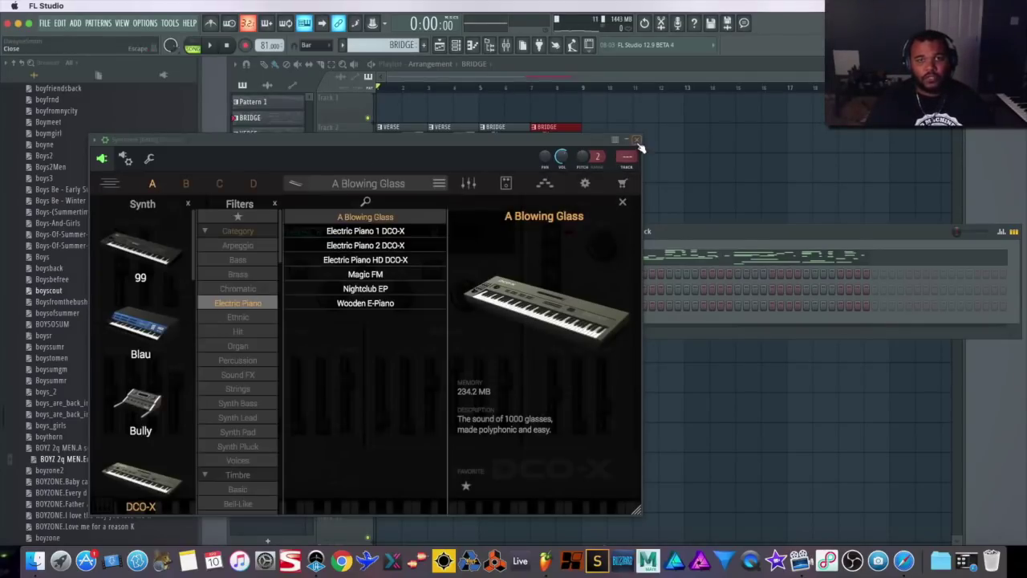
{"action": "left_click", "coordinate": [636, 141]}
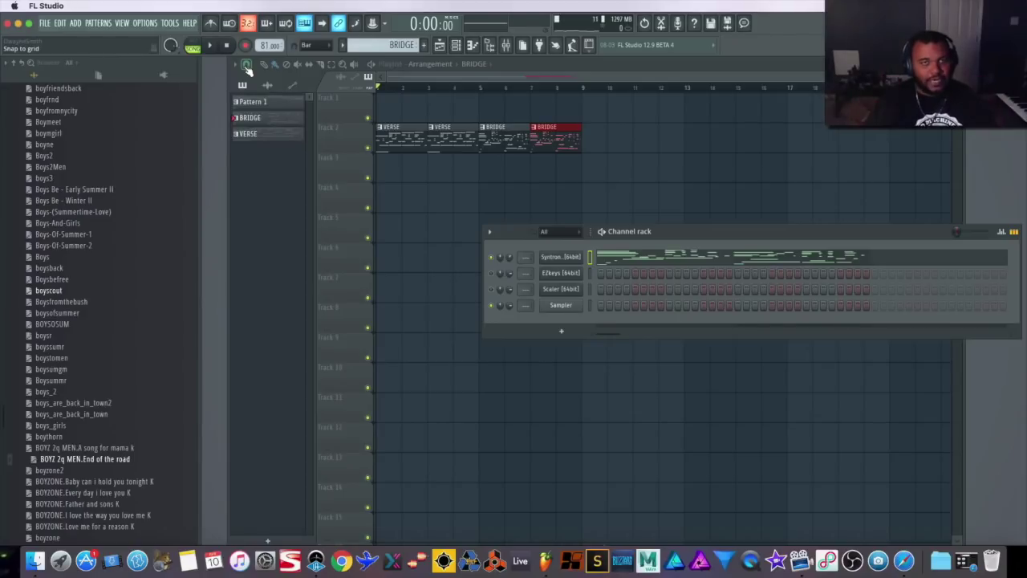
Step: Audition the C maj chord in Scaler
{"action": "left_click", "coordinate": [552, 291]}
{"action": "left_click", "coordinate": [110, 271]}
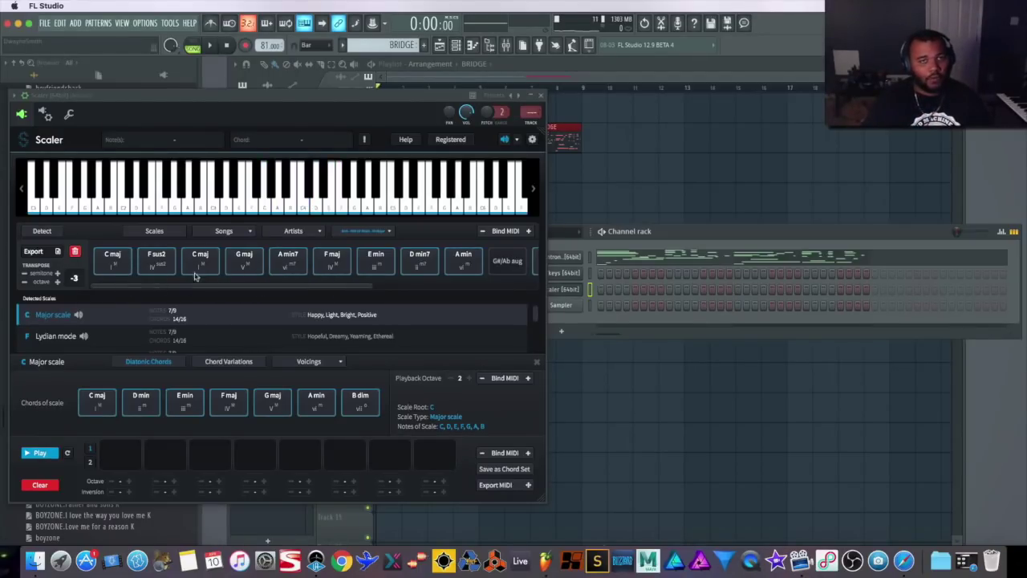
{"action": "left_click", "coordinate": [541, 98]}
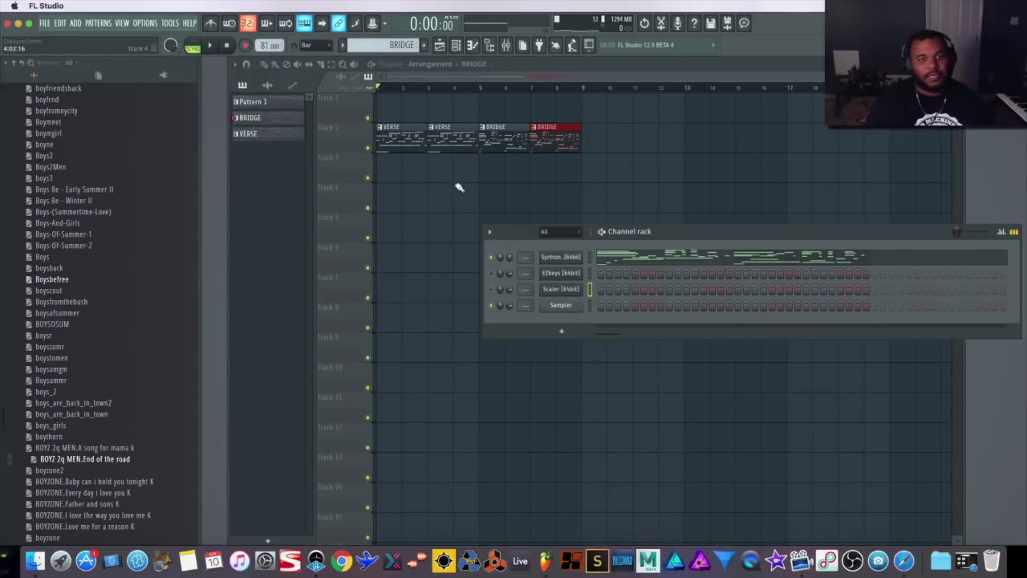
{"action": "key", "text": "space"}
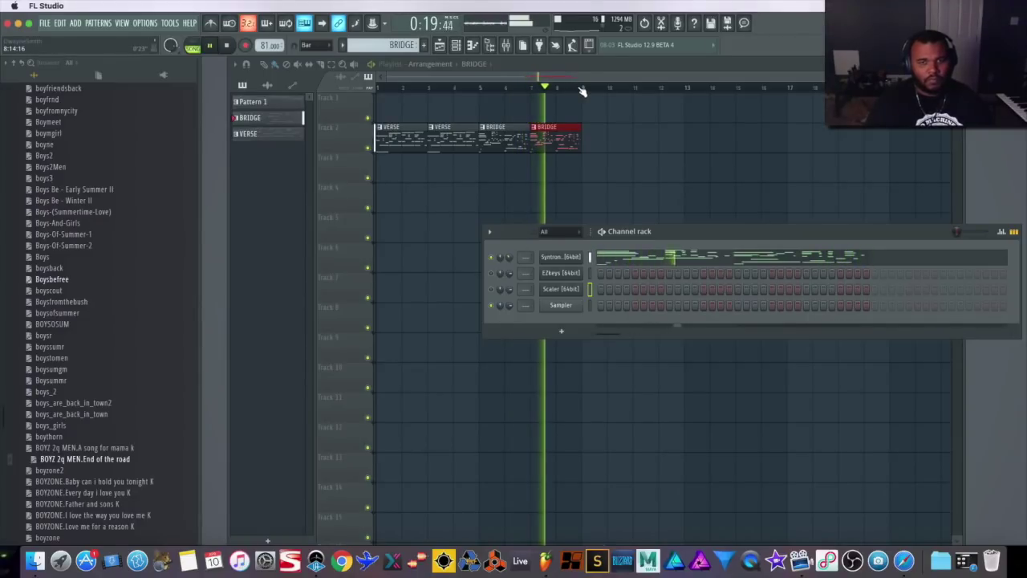
{"action": "left_click", "coordinate": [636, 256]}
{"action": "scroll", "coordinate": [620, 224], "scroll_direction": "down", "scroll_amount": 4}
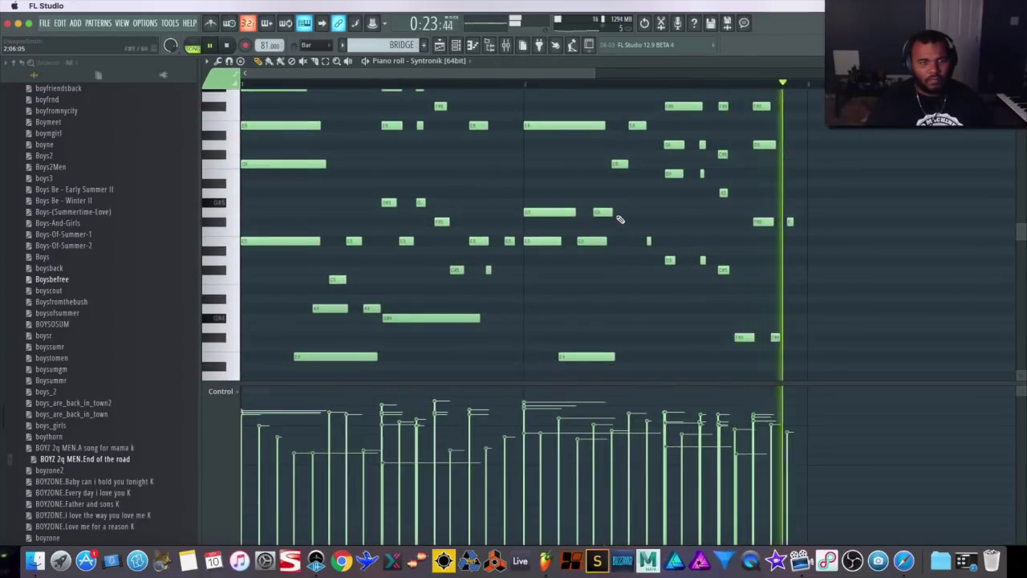
{"action": "key", "text": "space"}
{"action": "key", "text": "F7"}
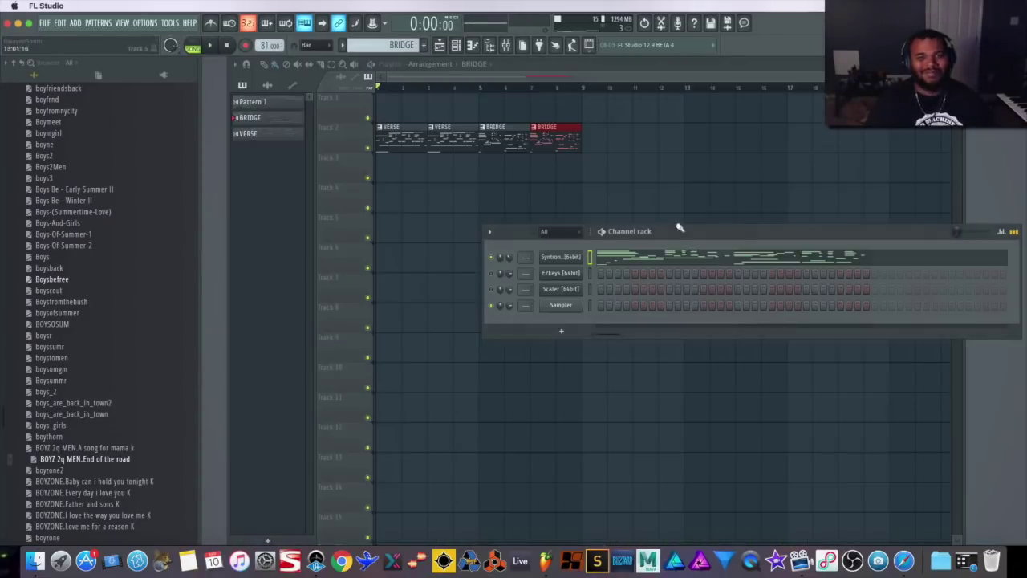
{"action": "left_click_drag", "start_coordinate": [757, 234], "coordinate": [671, 232]}
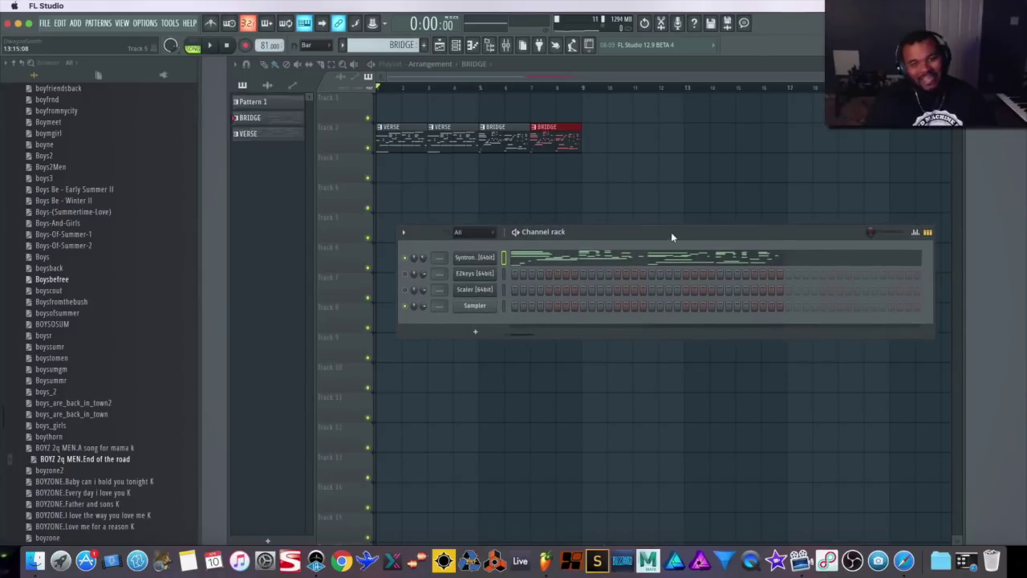